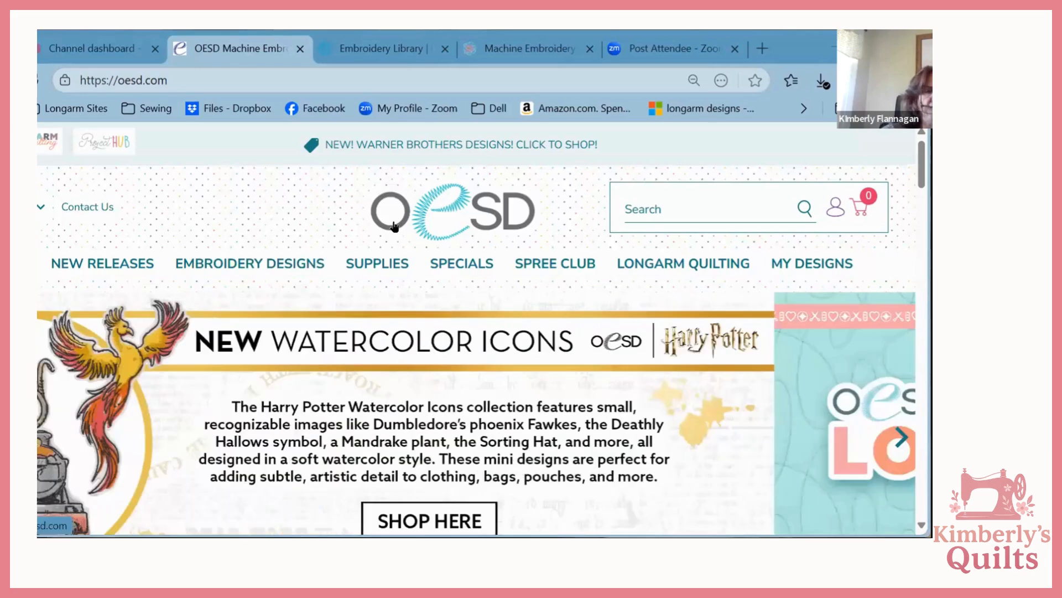
Open the OESD Longarm Quilting page and look through its introduction and sample designs
{"action": "left_click", "coordinate": [649, 266]}
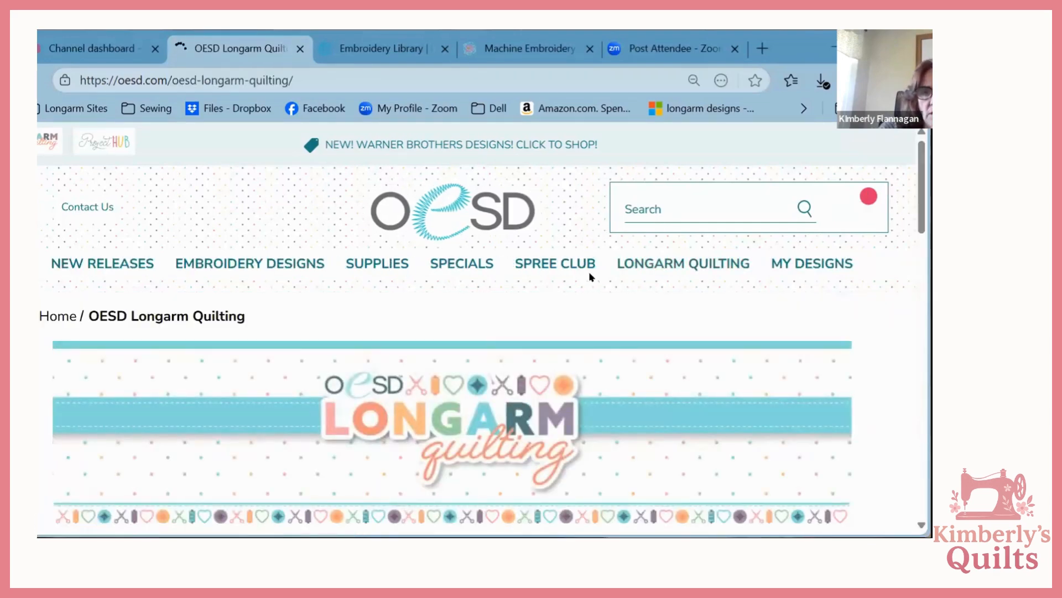
{"action": "scroll", "coordinate": [629, 331], "scroll_direction": "down", "scroll_amount": 10}
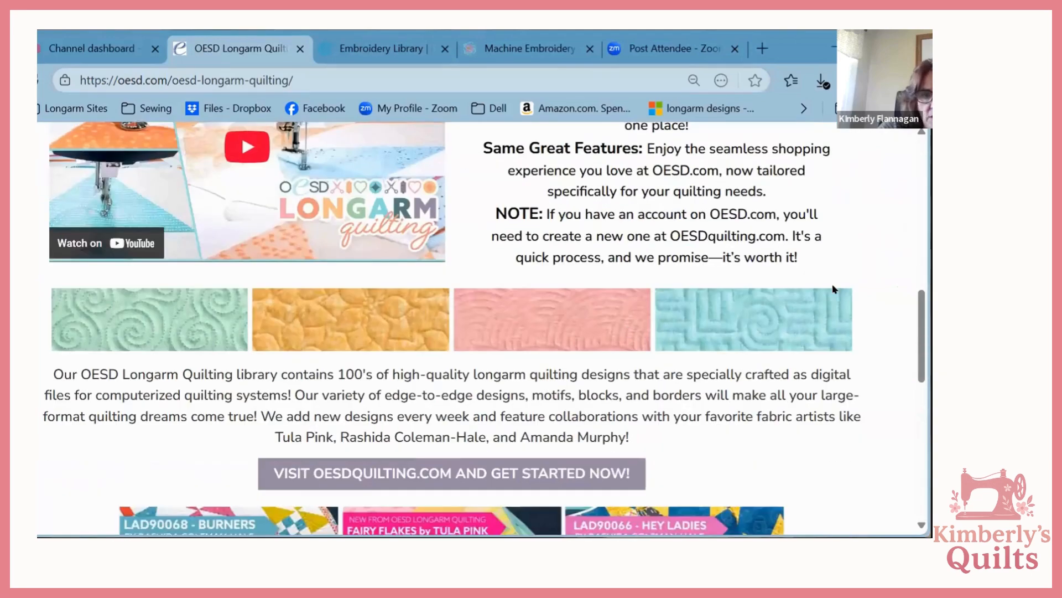
{"action": "scroll", "coordinate": [834, 289], "scroll_direction": "down", "scroll_amount": 8}
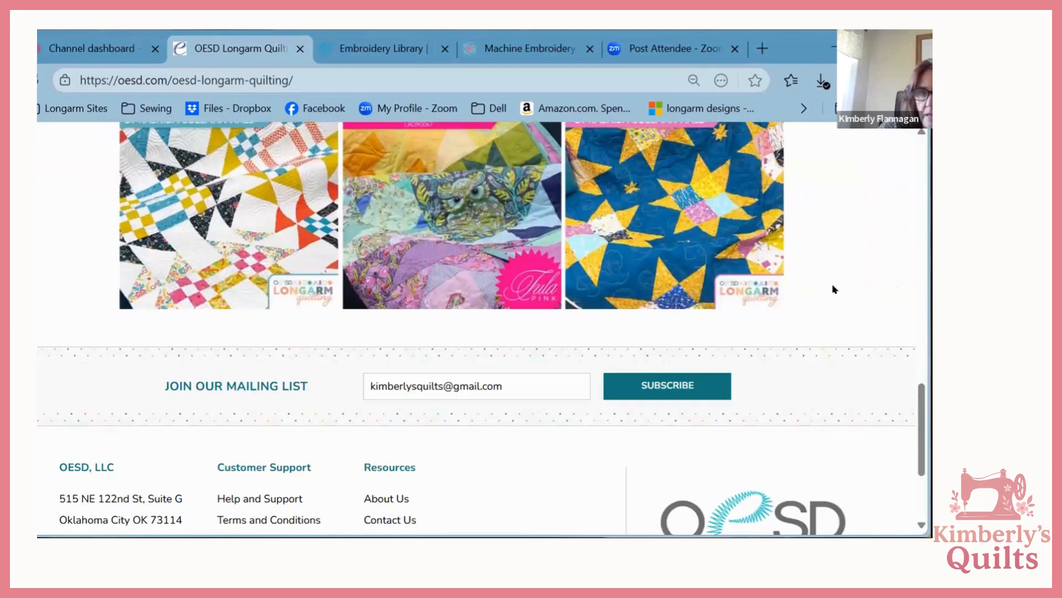
{"action": "scroll", "coordinate": [835, 289], "scroll_direction": "up", "scroll_amount": 8}
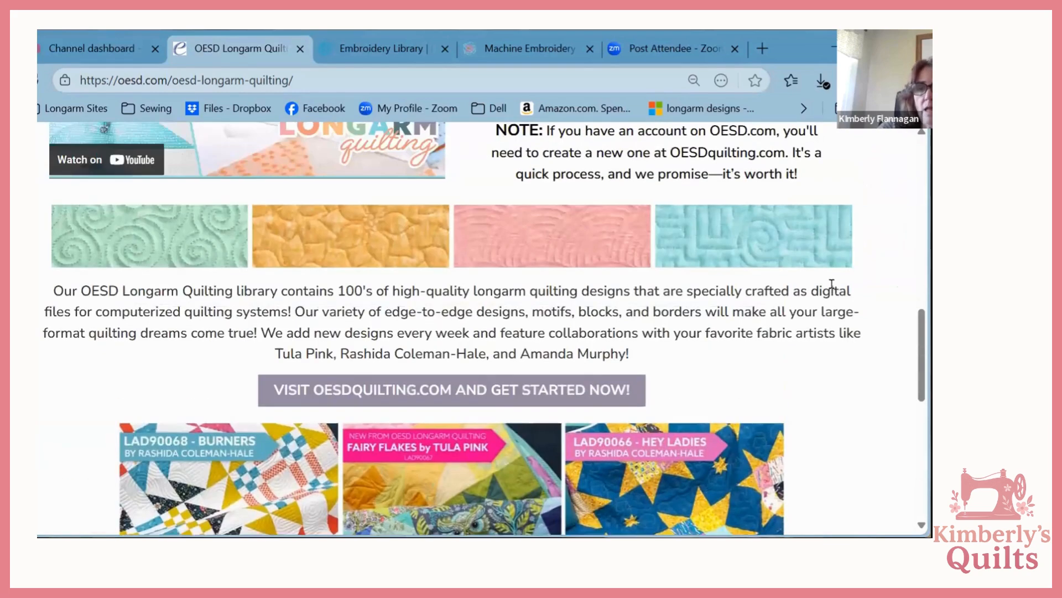
{"action": "scroll", "coordinate": [873, 390], "scroll_direction": "up", "scroll_amount": 2}
{"action": "scroll", "coordinate": [872, 394], "scroll_direction": "up", "scroll_amount": 8}
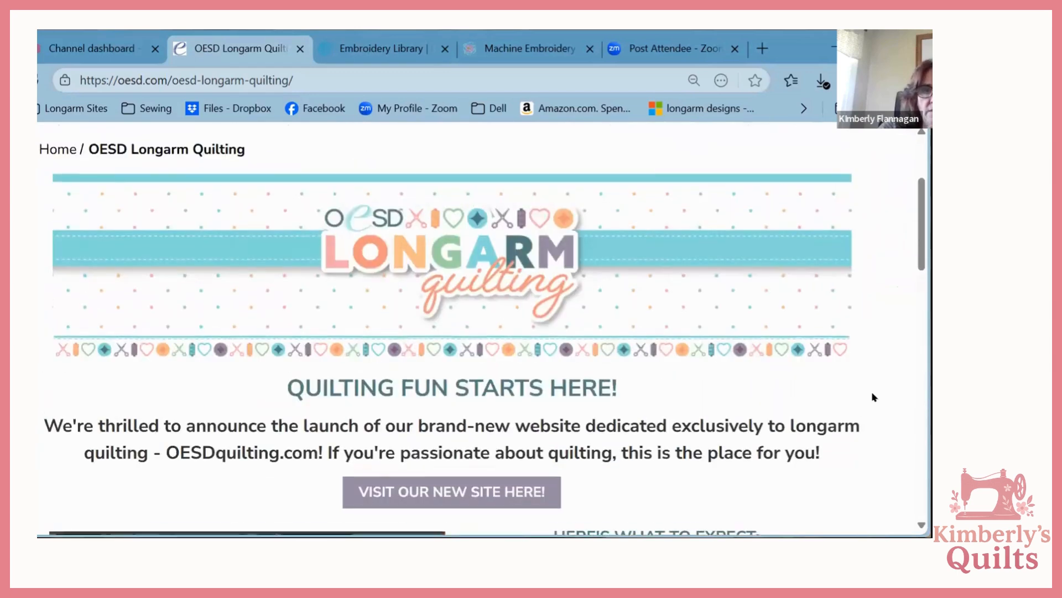
{"action": "scroll", "coordinate": [871, 391], "scroll_direction": "up", "scroll_amount": 3}
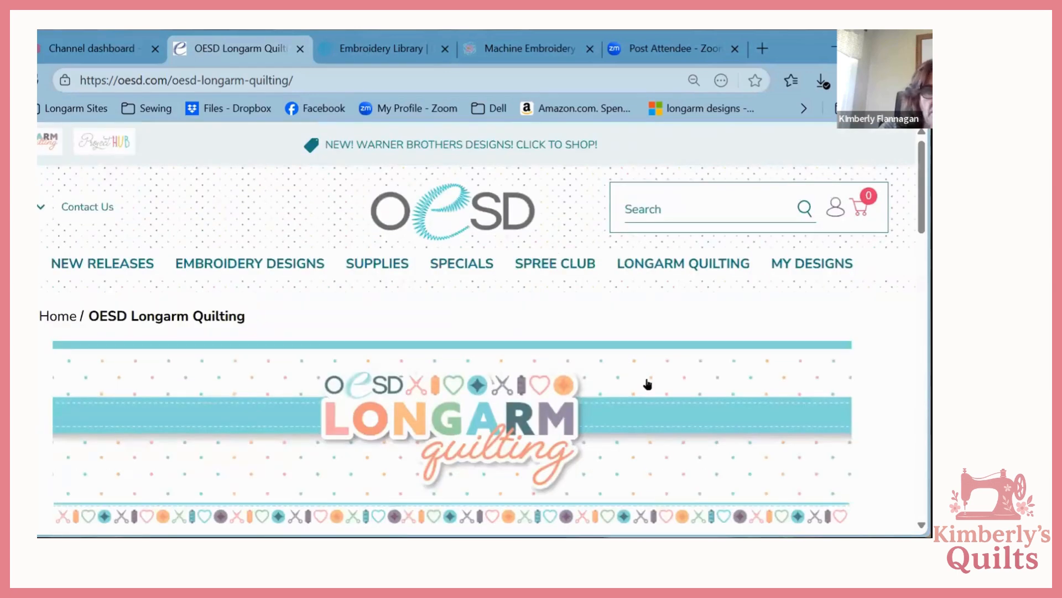
Open the new releases page and search the OESD site for "disney"
{"action": "left_click", "coordinate": [91, 265]}
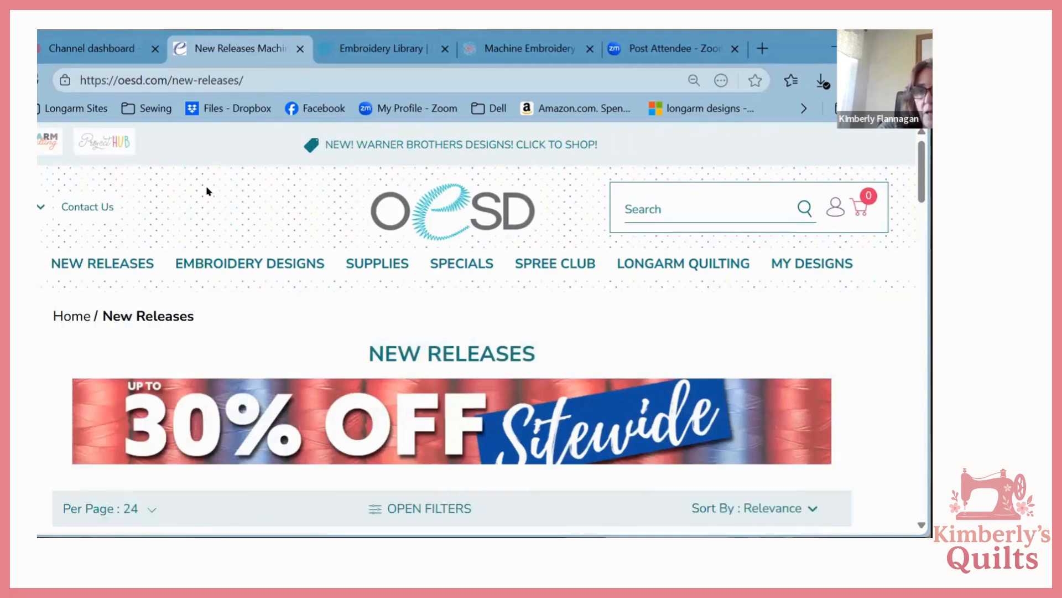
{"action": "left_click", "coordinate": [646, 207]}
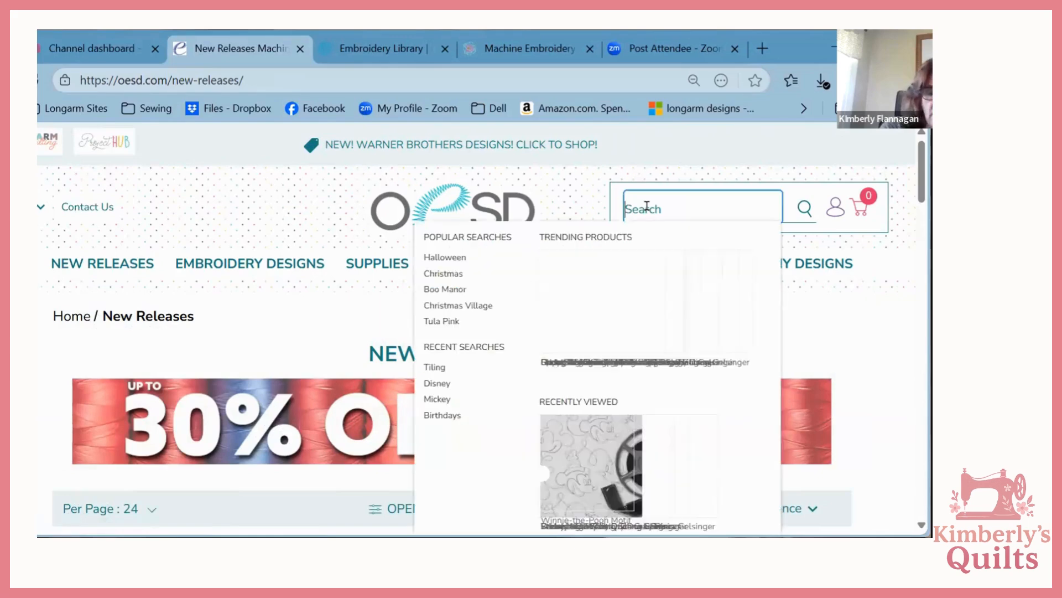
{"action": "type", "text": "disn"}
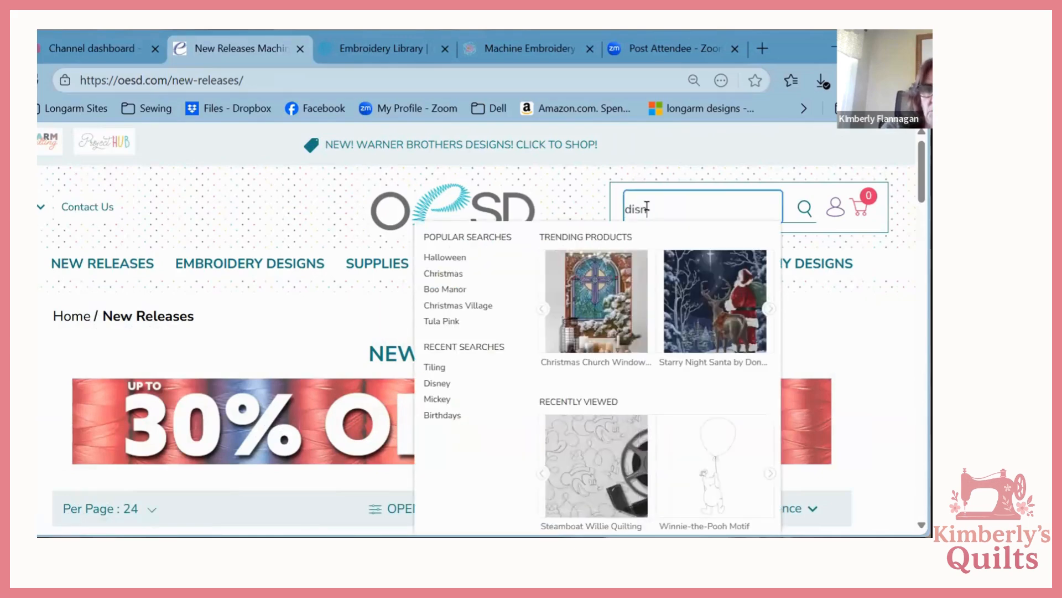
{"action": "type", "text": "ey"}
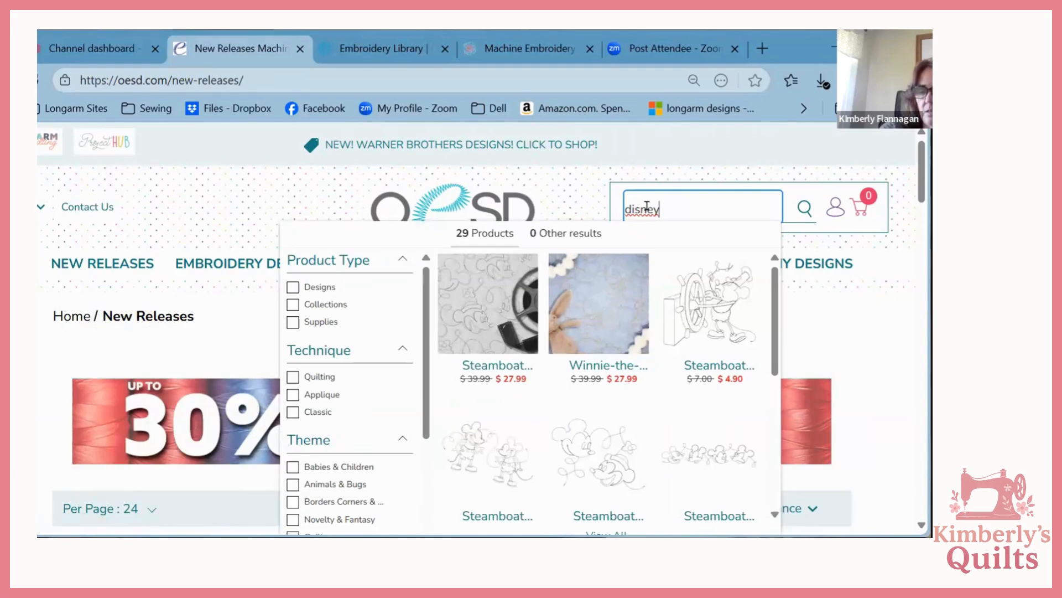
{"action": "key", "text": "Return"}
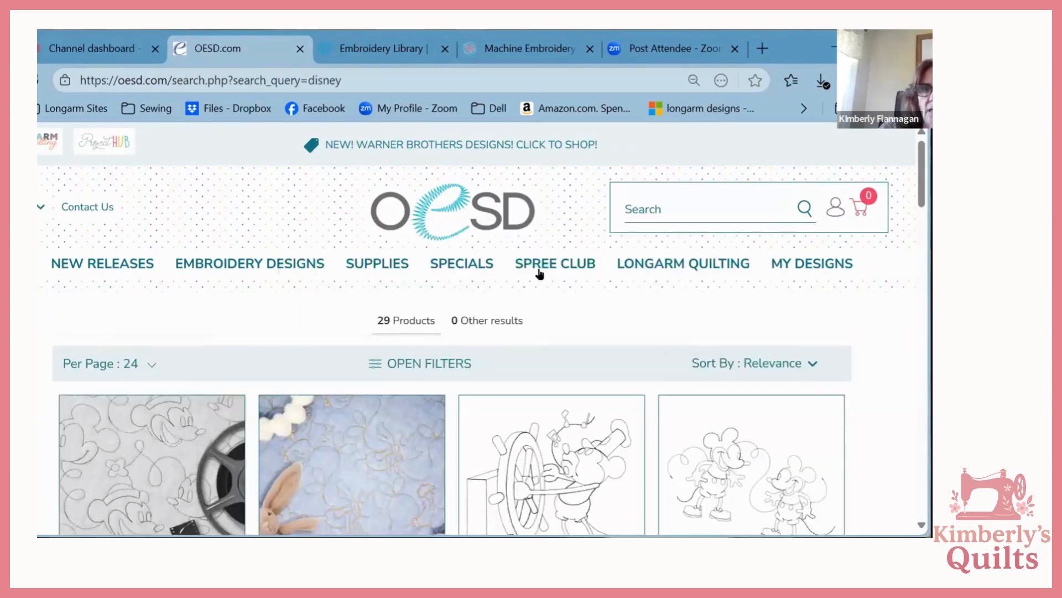
Look through the Disney designs and open the product details of Steamboat Willie Quilting Whistler
{"action": "scroll", "coordinate": [867, 349], "scroll_direction": "down", "scroll_amount": 4}
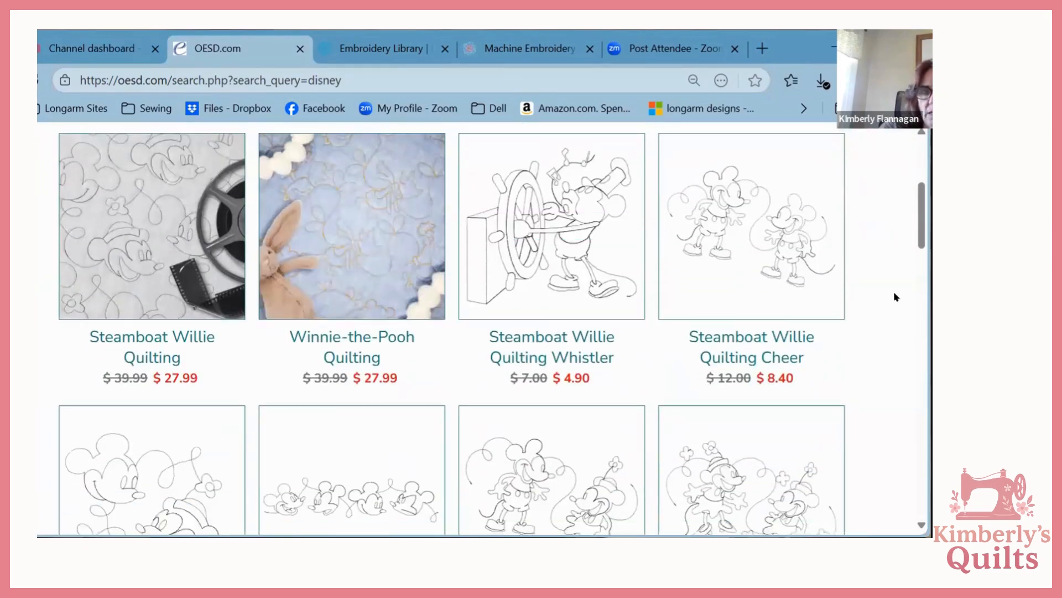
{"action": "scroll", "coordinate": [895, 297], "scroll_direction": "down", "scroll_amount": 7}
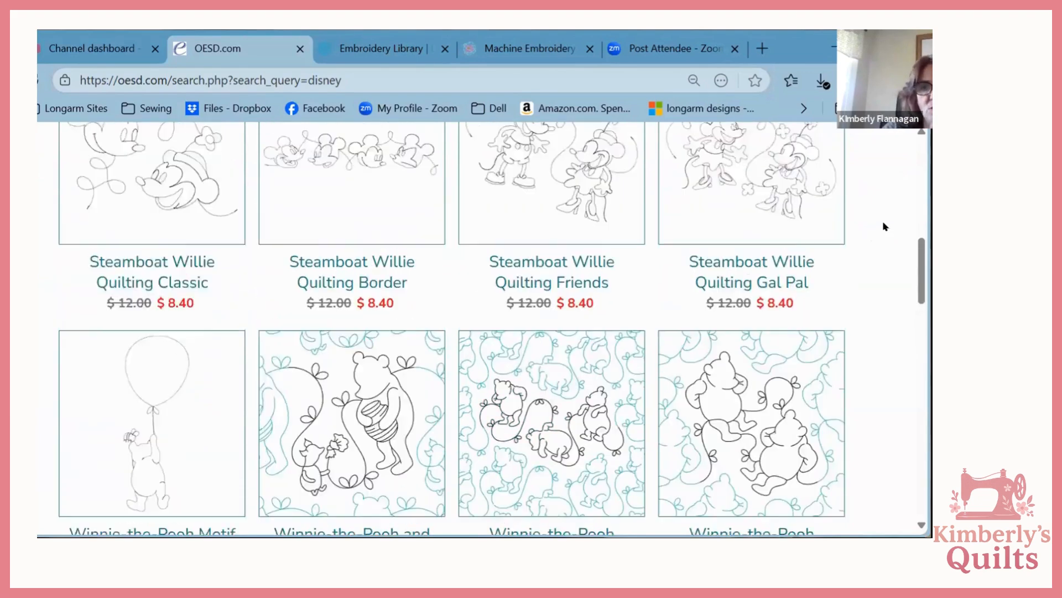
{"action": "scroll", "coordinate": [883, 226], "scroll_direction": "up", "scroll_amount": 8}
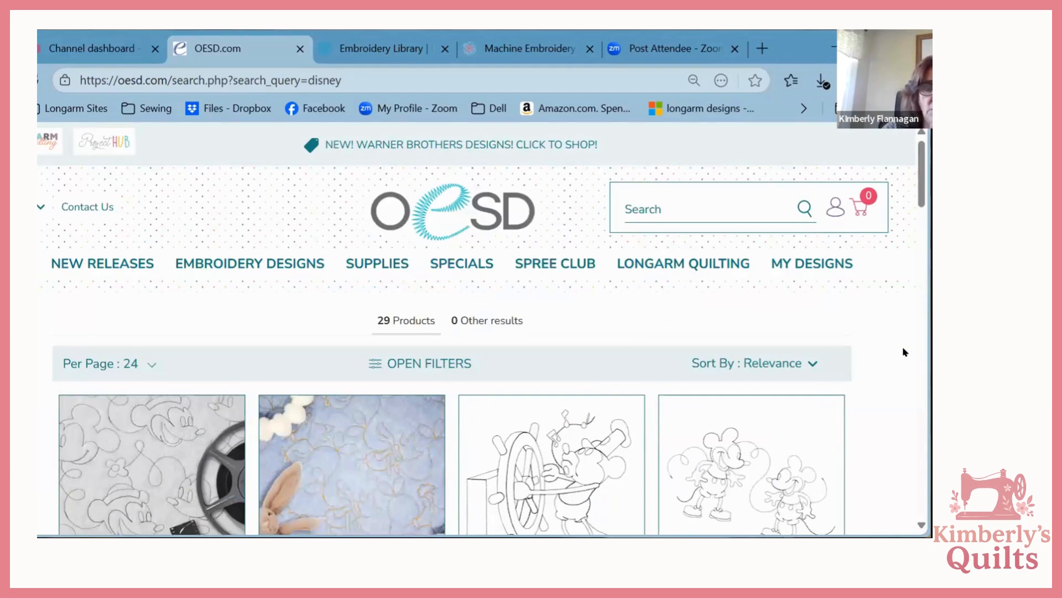
{"action": "scroll", "coordinate": [903, 348], "scroll_direction": "down", "scroll_amount": 5}
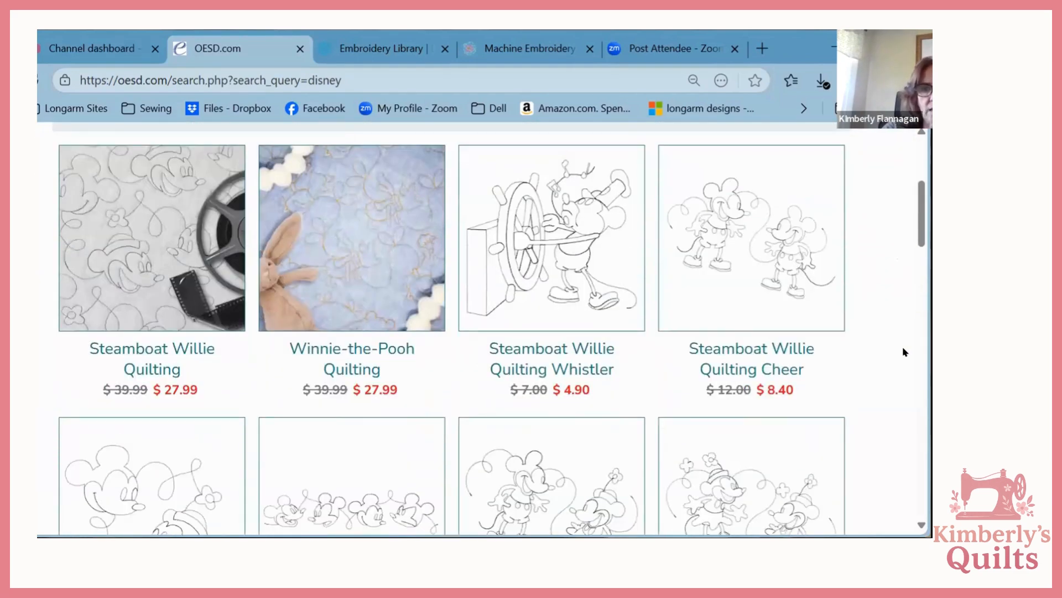
{"action": "mouse_move", "coordinate": [536, 348]}
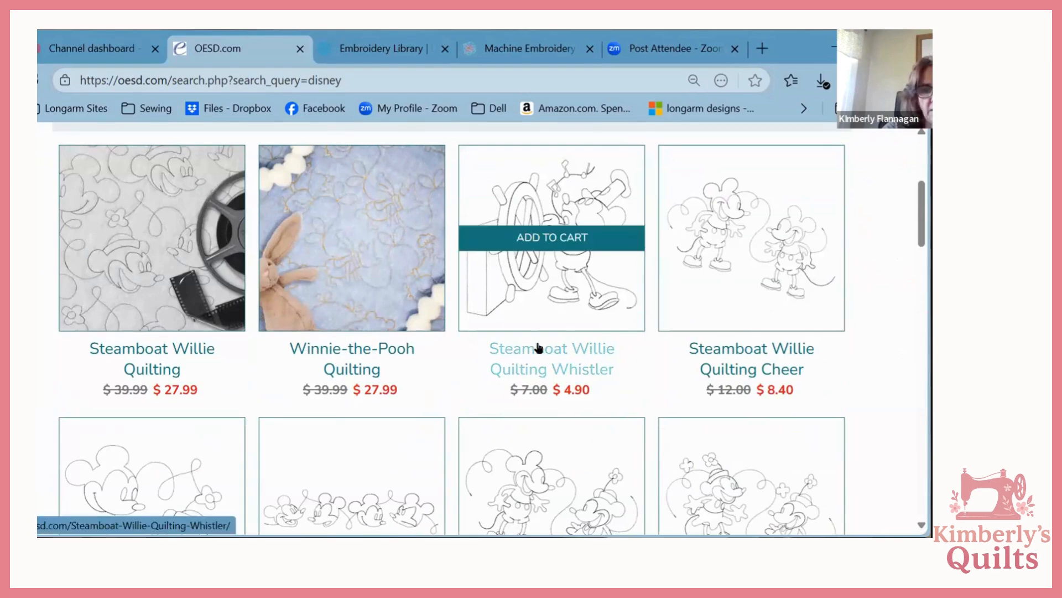
{"action": "left_click", "coordinate": [535, 355]}
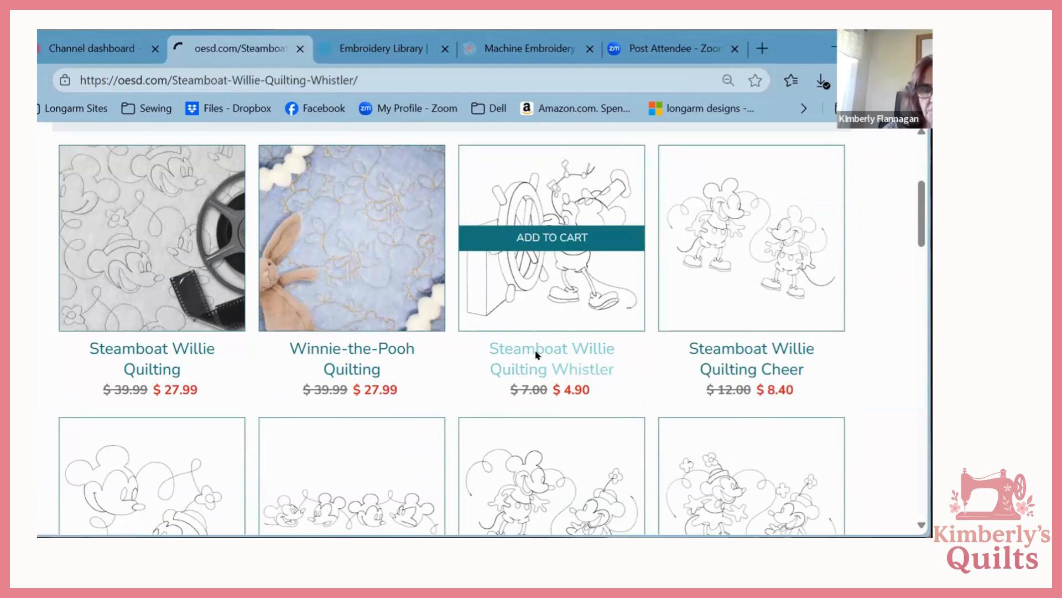
{"action": "scroll", "coordinate": [488, 349], "scroll_direction": "down", "scroll_amount": 1}
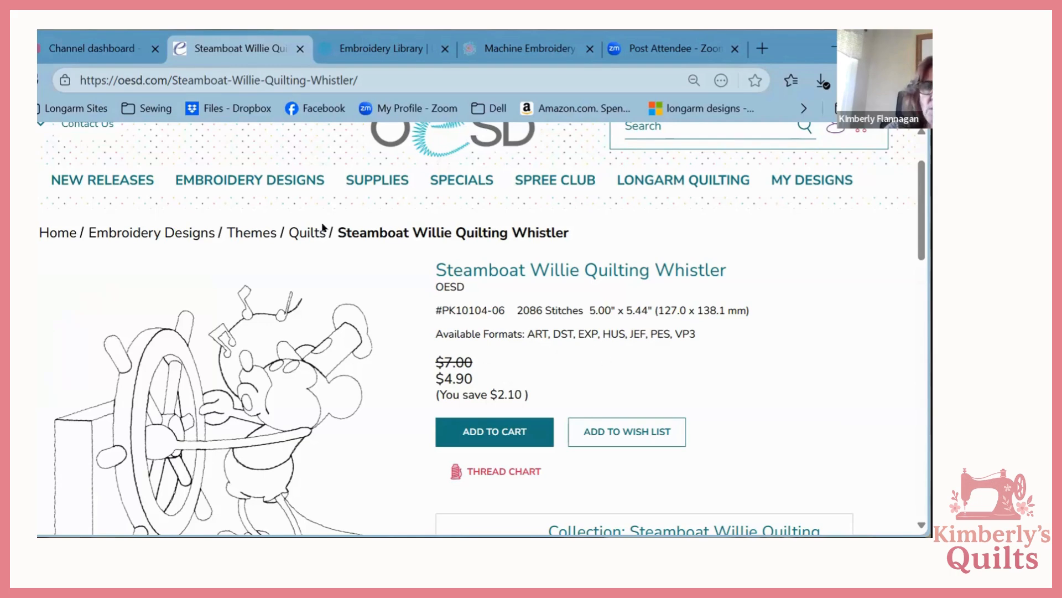
Return to the Disney search results and browse the Steamboat Willie and Winnie-the-Pooh quilting designs
{"action": "left_click", "coordinate": [267, 186]}
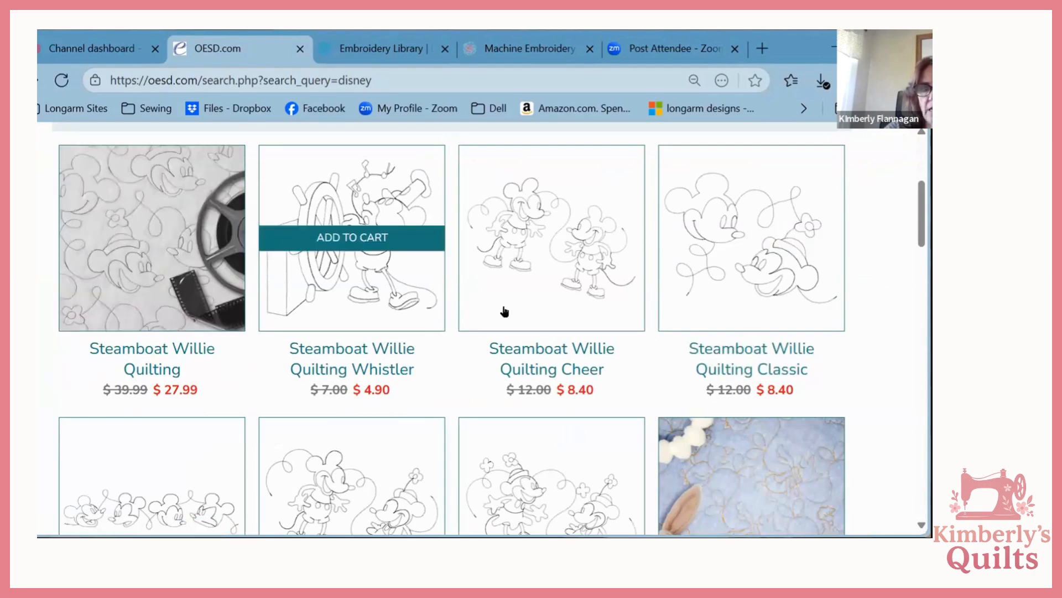
{"action": "scroll", "coordinate": [868, 353], "scroll_direction": "down", "scroll_amount": 4}
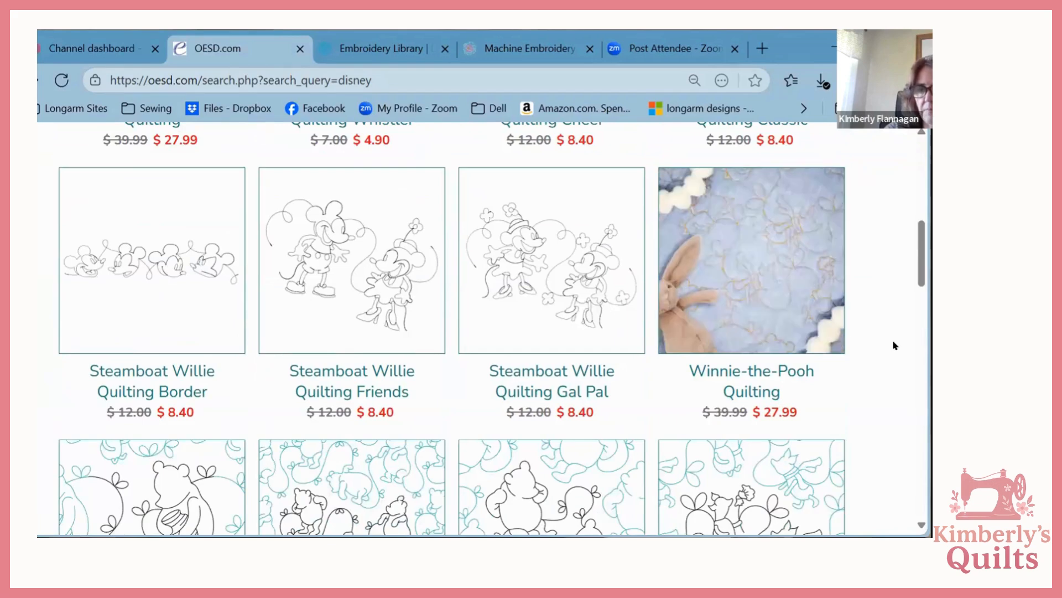
{"action": "scroll", "coordinate": [893, 342], "scroll_direction": "down", "scroll_amount": 3}
{"action": "scroll", "coordinate": [893, 342], "scroll_direction": "up", "scroll_amount": 4}
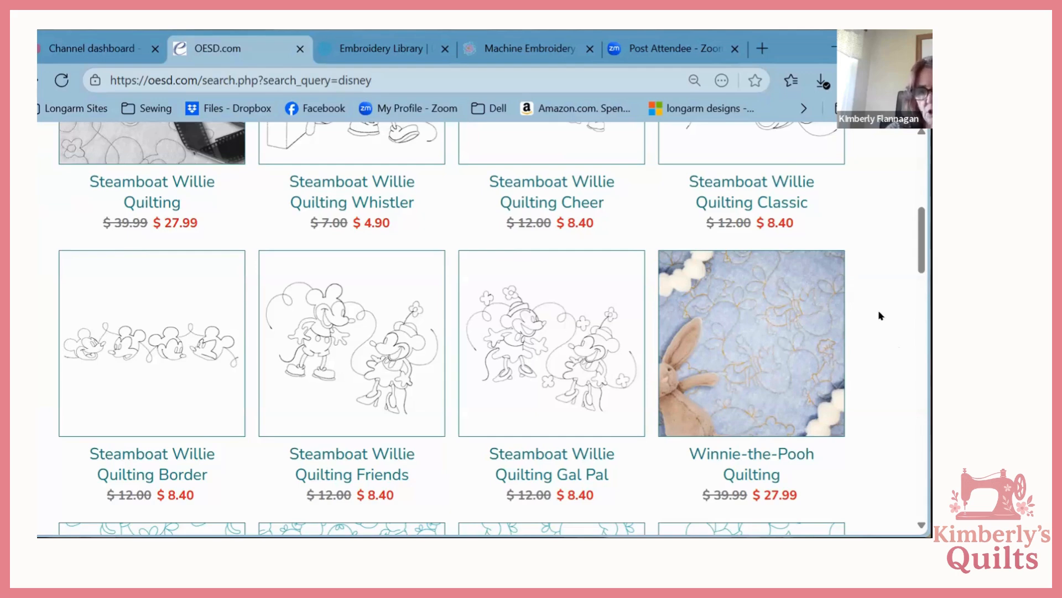
{"action": "scroll", "coordinate": [878, 315], "scroll_direction": "up", "scroll_amount": 5}
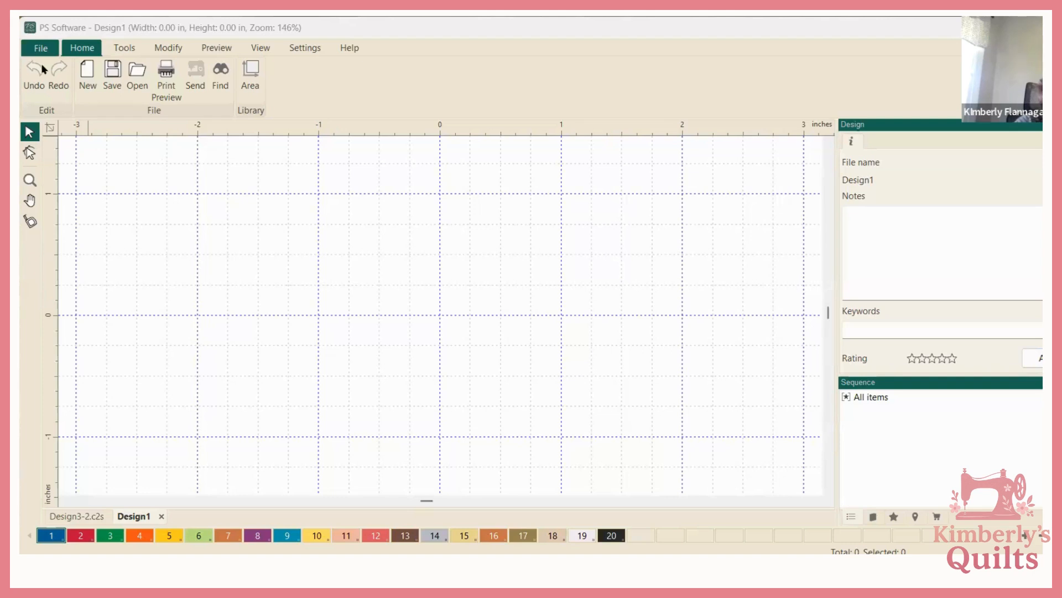
Switch to PS Software and open PK10104-04.pes from the Mickey Mouse folder in Downloads
{"action": "left_click", "coordinate": [34, 50]}
{"action": "left_click", "coordinate": [47, 80]}
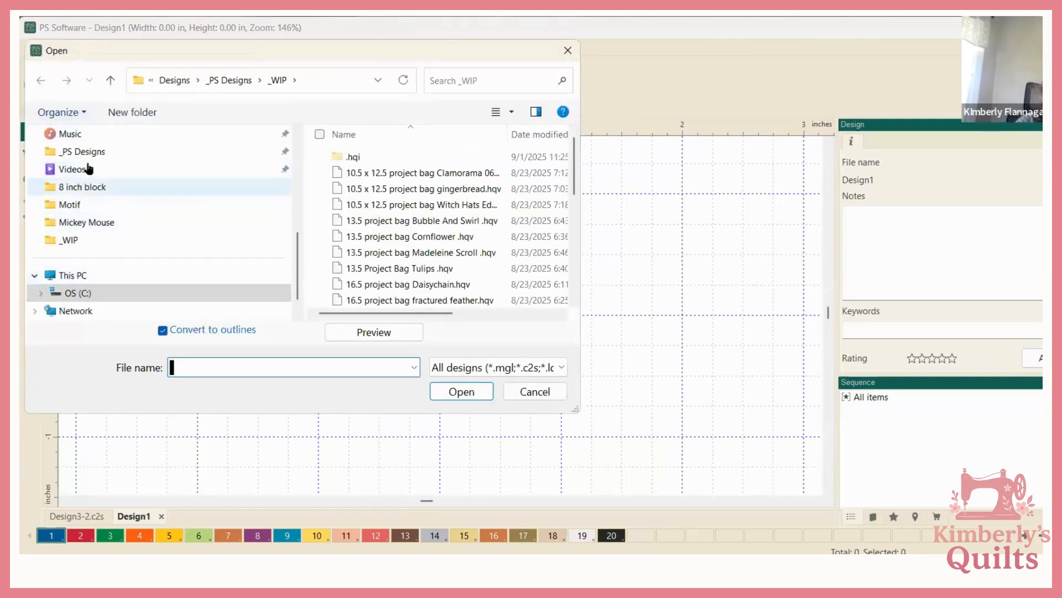
{"action": "scroll", "coordinate": [130, 199], "scroll_direction": "up", "scroll_amount": 5}
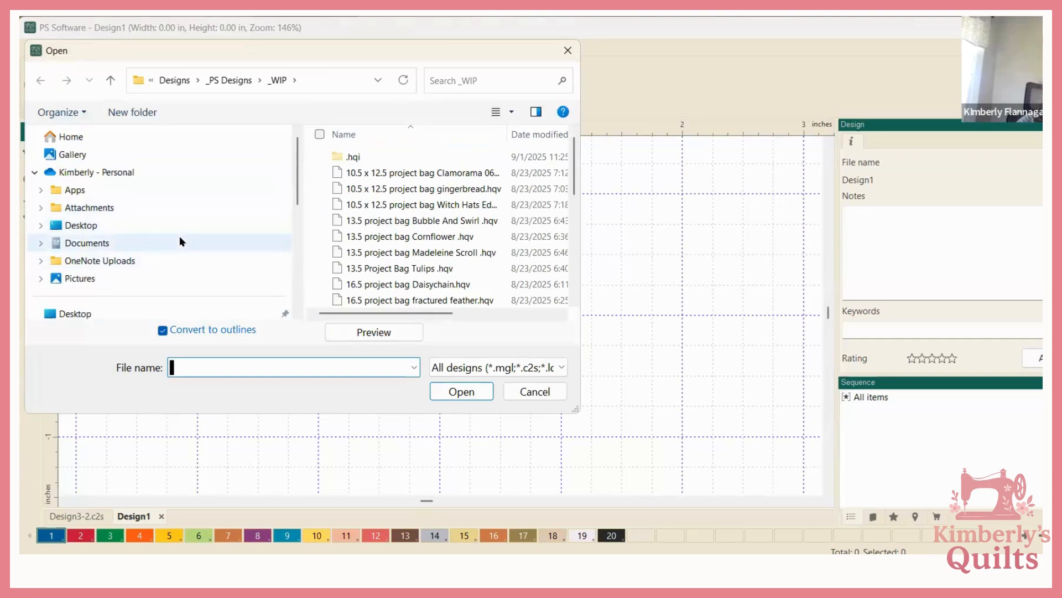
{"action": "left_click", "coordinate": [71, 243]}
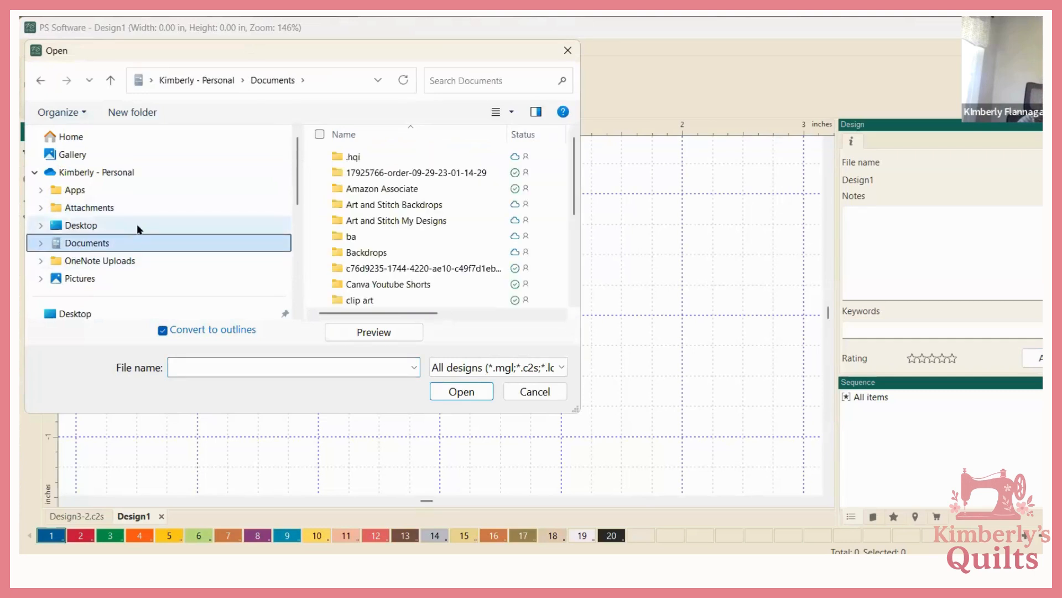
{"action": "scroll", "coordinate": [139, 229], "scroll_direction": "down", "scroll_amount": 5}
{"action": "left_click", "coordinate": [84, 169]}
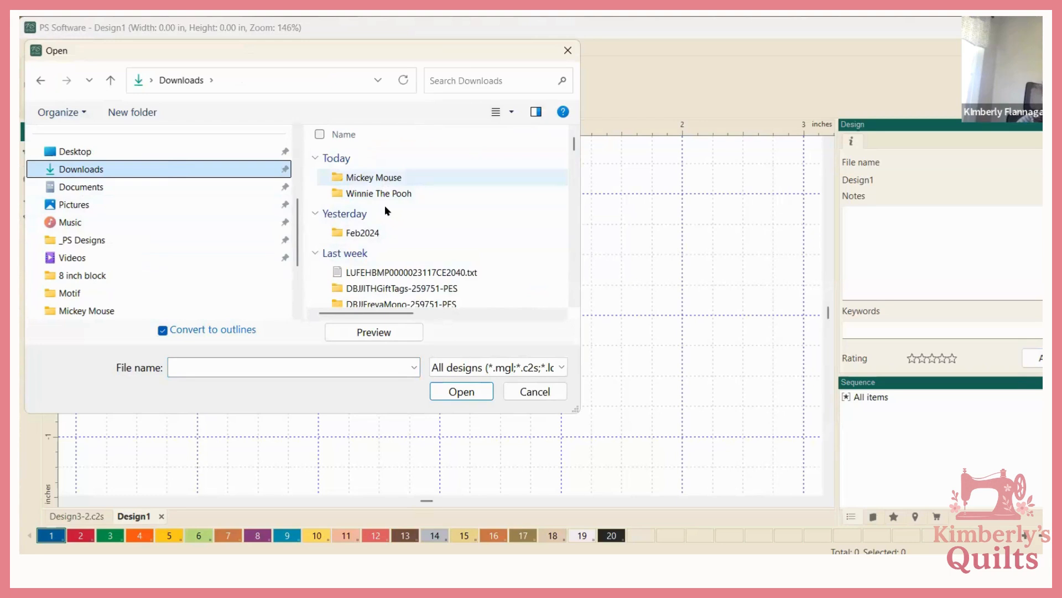
{"action": "double_click", "coordinate": [389, 178]}
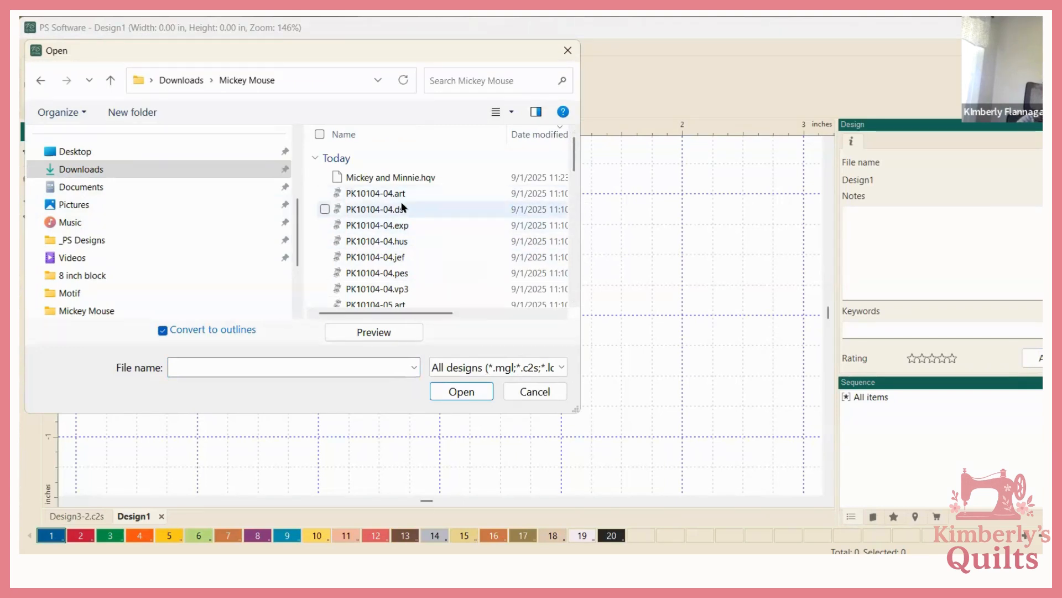
{"action": "left_click", "coordinate": [404, 275]}
{"action": "left_click", "coordinate": [482, 397]}
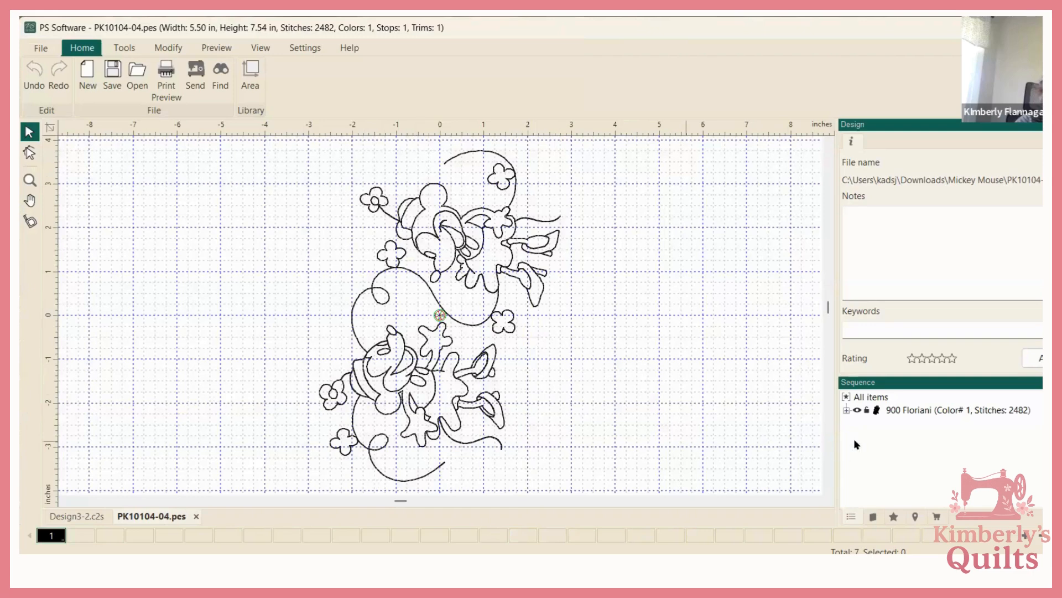
Select the whole design and rotate it about a quarter turn clockwise so both figures stand upright
{"action": "left_click", "coordinate": [872, 398]}
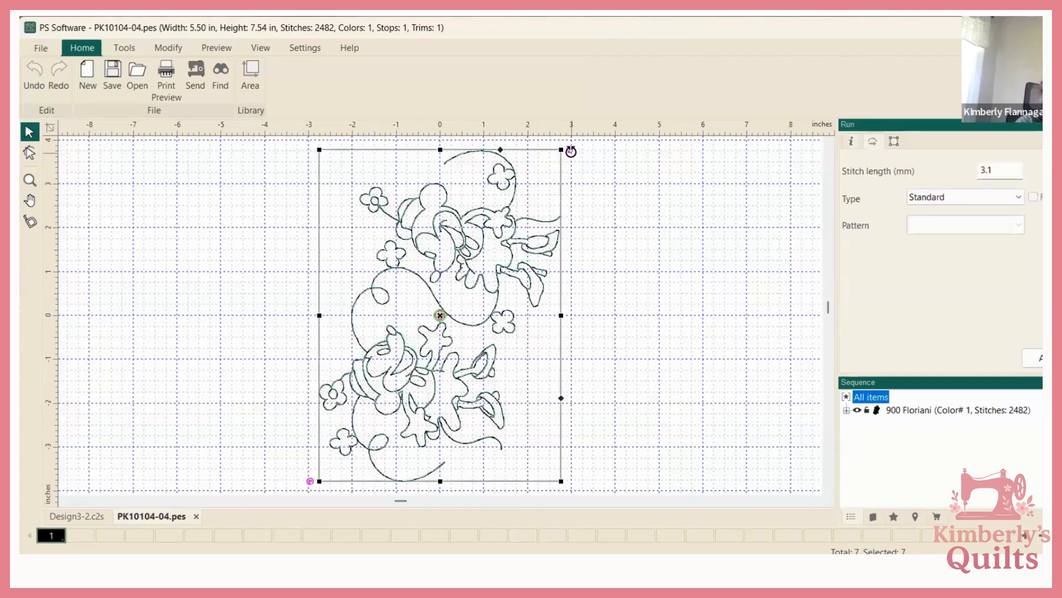
{"action": "left_click_drag", "start_coordinate": [570, 149], "coordinate": [603, 375]}
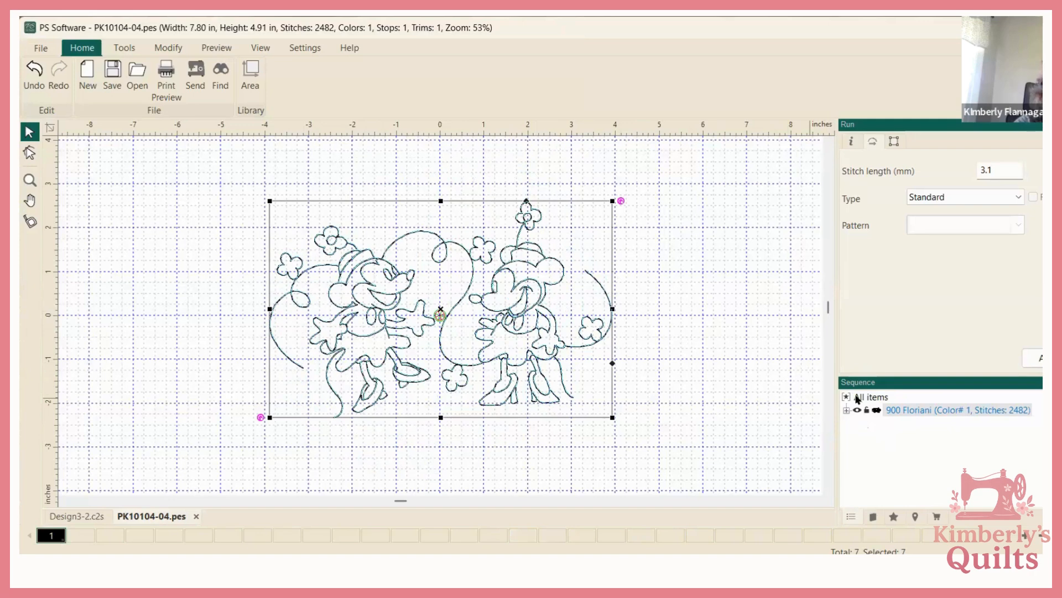
Expand the 900 Floriani colour in the sequence and convert the run stitches of all items to artwork
{"action": "left_click", "coordinate": [847, 410]}
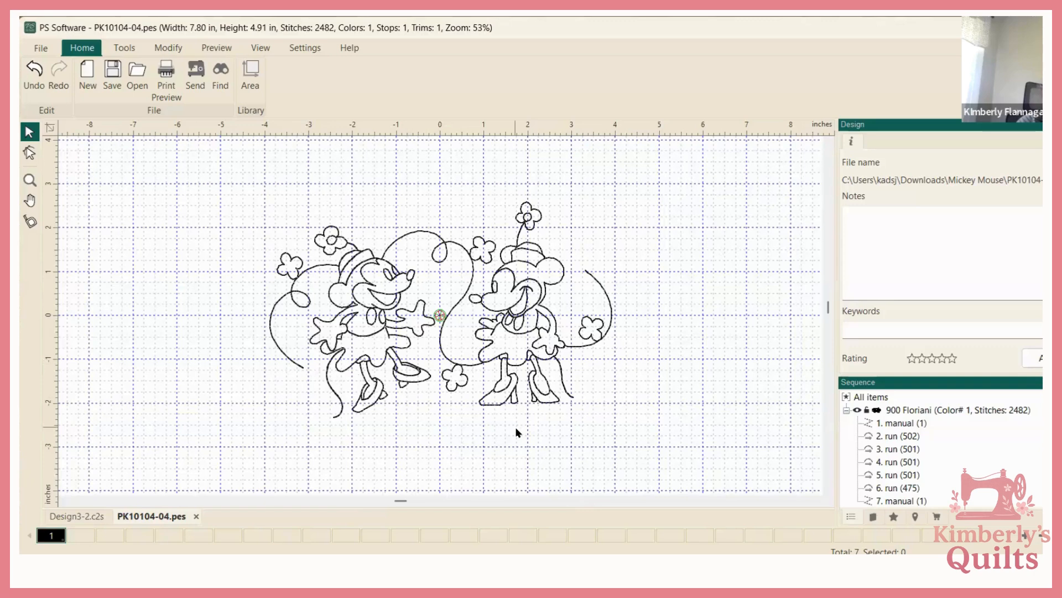
{"action": "left_click", "coordinate": [880, 396]}
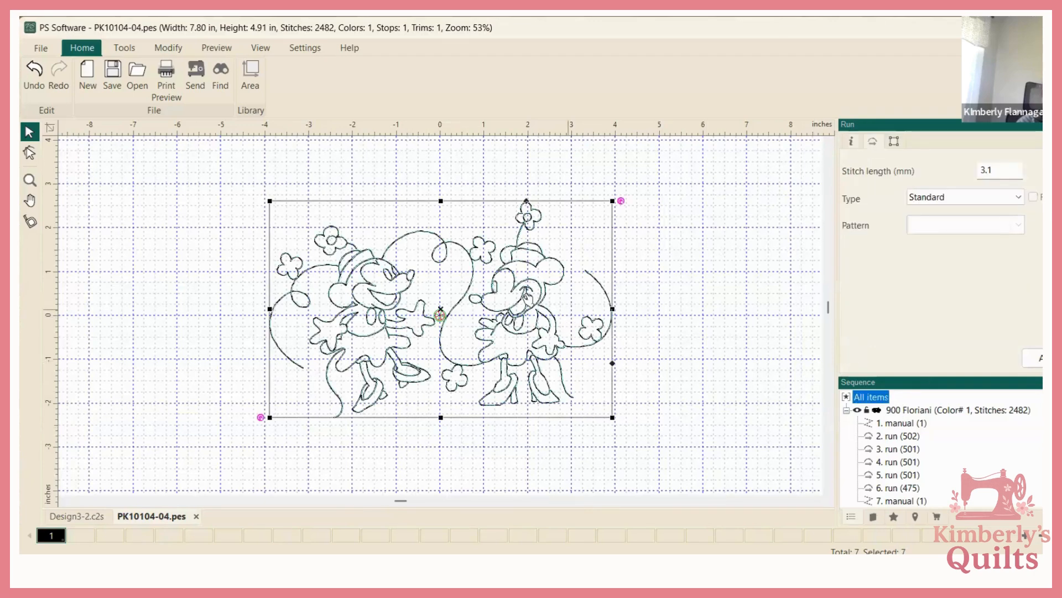
{"action": "right_click", "coordinate": [668, 261]}
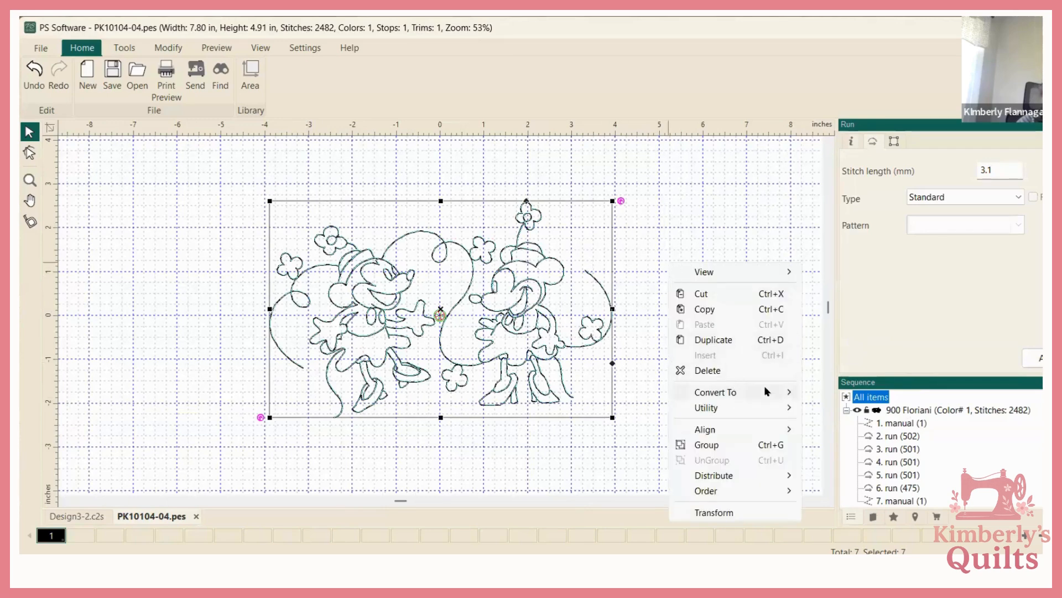
{"action": "left_click", "coordinate": [841, 426]}
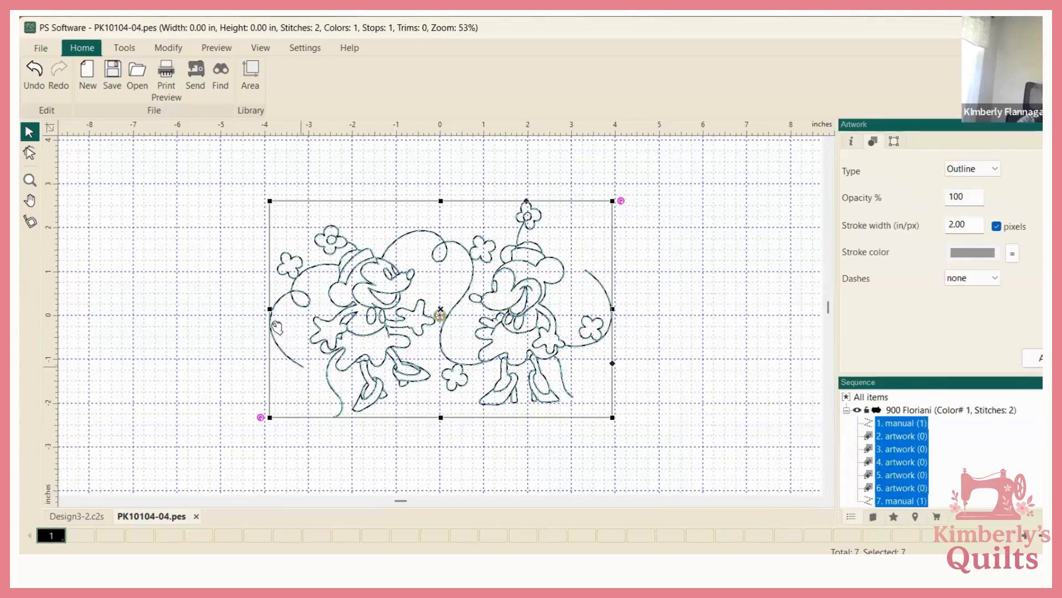
{"action": "scroll", "coordinate": [335, 315], "scroll_direction": "up", "scroll_amount": 4}
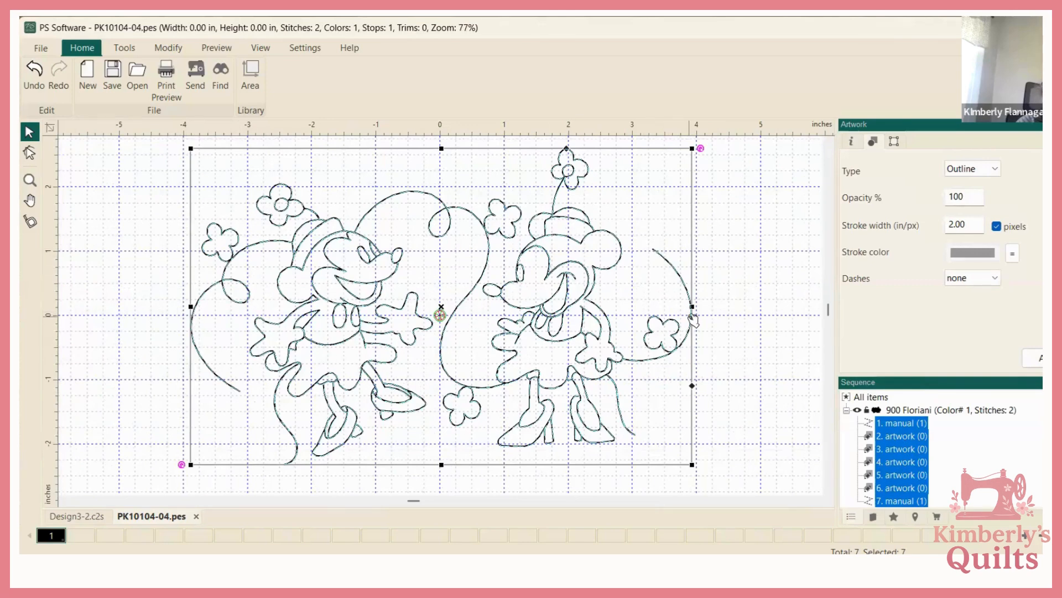
Open the second artwork in the sequence for node editing and place a node where the left figure's outer tail crosses the horizontal zero line
{"action": "scroll", "coordinate": [416, 354], "scroll_direction": "up", "scroll_amount": 1}
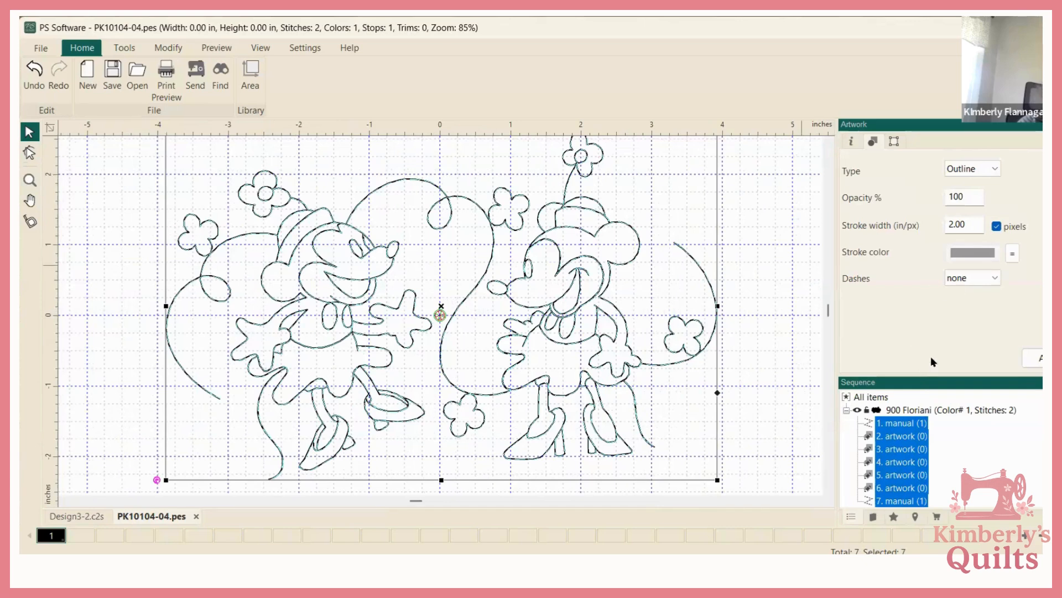
{"action": "left_click", "coordinate": [996, 444]}
{"action": "left_click", "coordinate": [905, 437]}
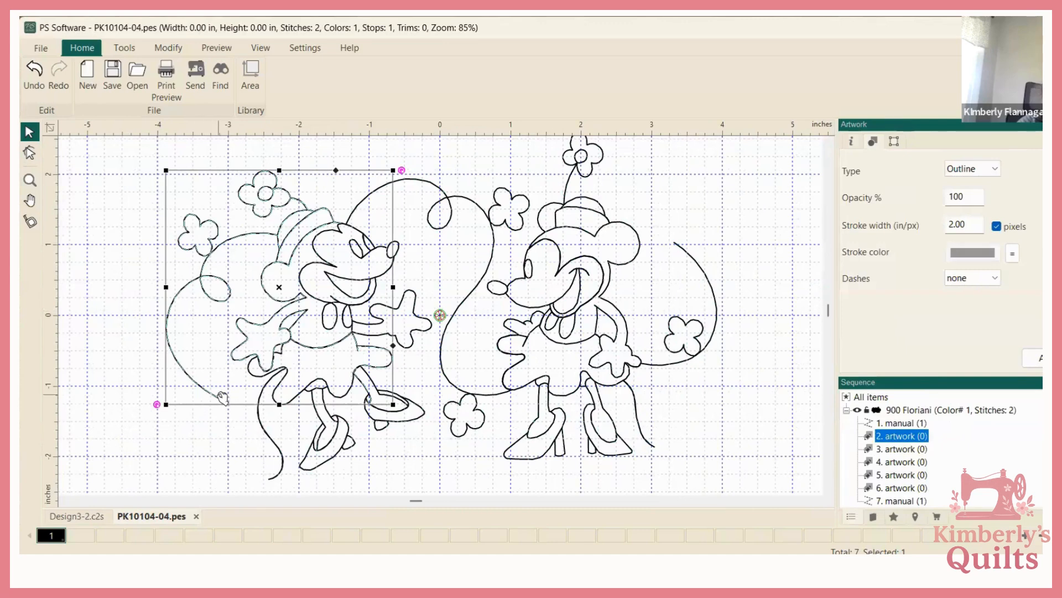
{"action": "left_click", "coordinate": [29, 154]}
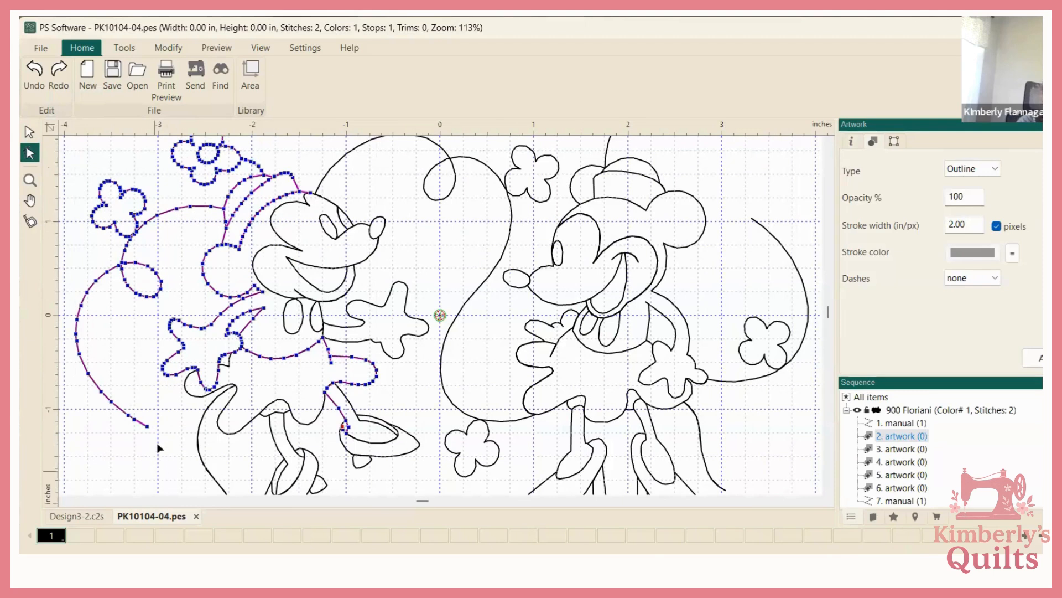
{"action": "left_click", "coordinate": [78, 317]}
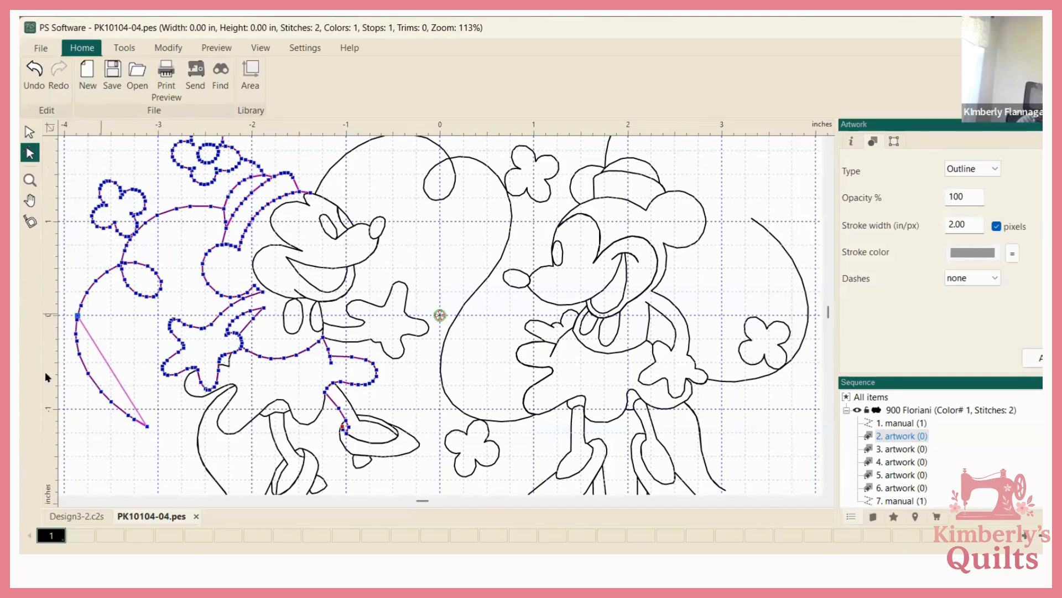
{"action": "left_click", "coordinate": [147, 426]}
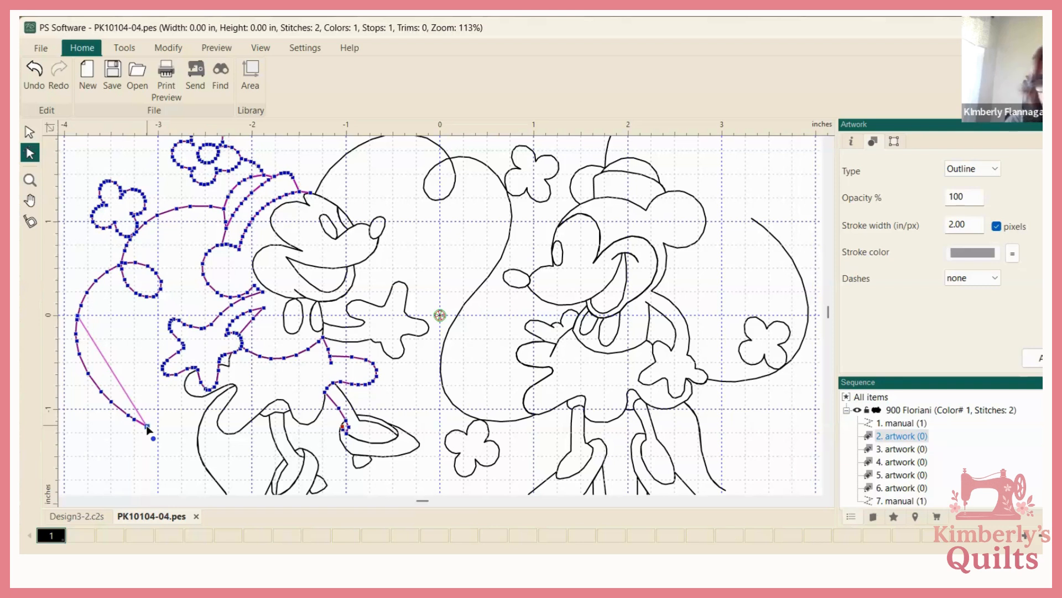
Delete the nodes of the second artwork's outer tail one by one below the horizontal zero line
{"action": "key", "text": "Delete"}
{"action": "key", "text": "ctrl+z"}
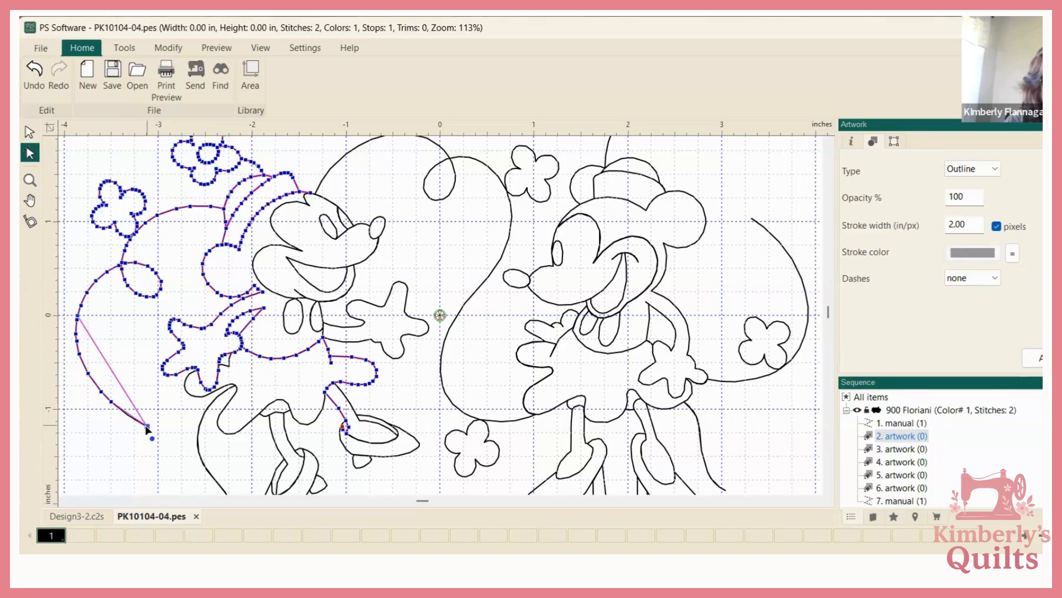
{"action": "key", "text": "Delete"}
{"action": "left_click", "coordinate": [111, 402]}
{"action": "key", "text": "Delete"}
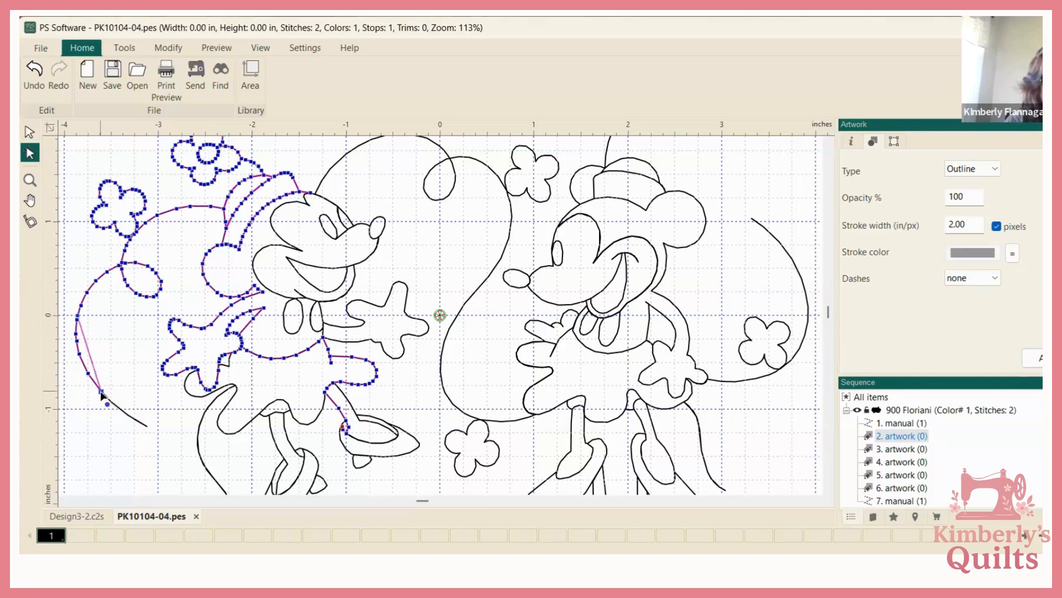
{"action": "left_click", "coordinate": [101, 392]}
{"action": "key", "text": "Delete"}
{"action": "left_click", "coordinate": [87, 377]}
{"action": "key", "text": "Delete"}
{"action": "left_click", "coordinate": [79, 357]}
{"action": "key", "text": "Delete"}
{"action": "left_click", "coordinate": [76, 333]}
{"action": "key", "text": "Delete"}
Move the second artwork's start node exactly onto the horizontal zero line and deselect the artwork
{"action": "scroll", "coordinate": [112, 356], "scroll_direction": "up", "scroll_amount": 2}
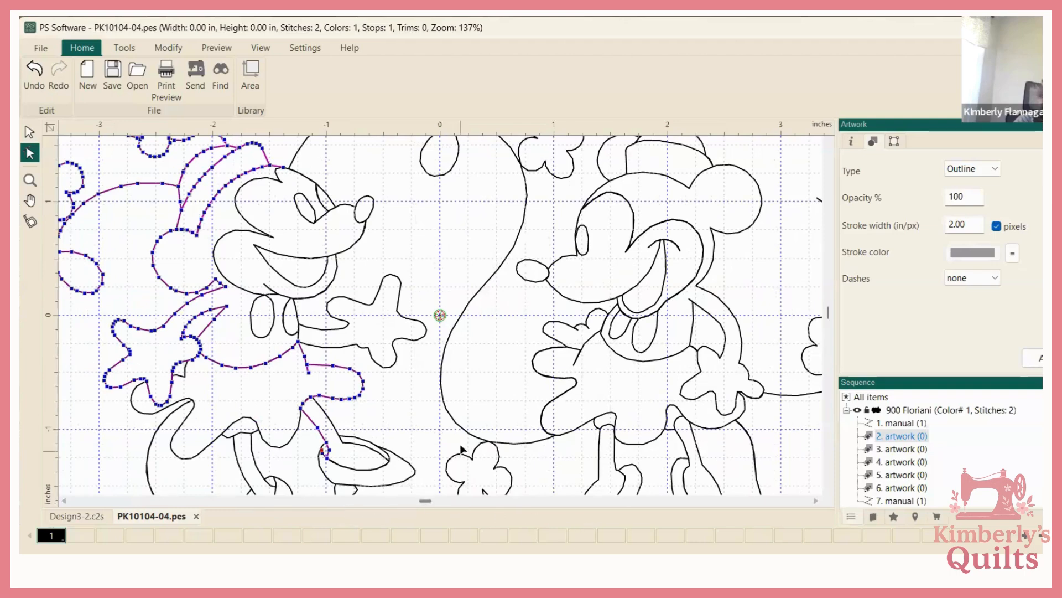
{"action": "scroll", "coordinate": [463, 450], "scroll_direction": "down", "scroll_amount": 1}
{"action": "scroll", "coordinate": [463, 449], "scroll_direction": "down", "scroll_amount": 1}
{"action": "left_click", "coordinate": [30, 180]}
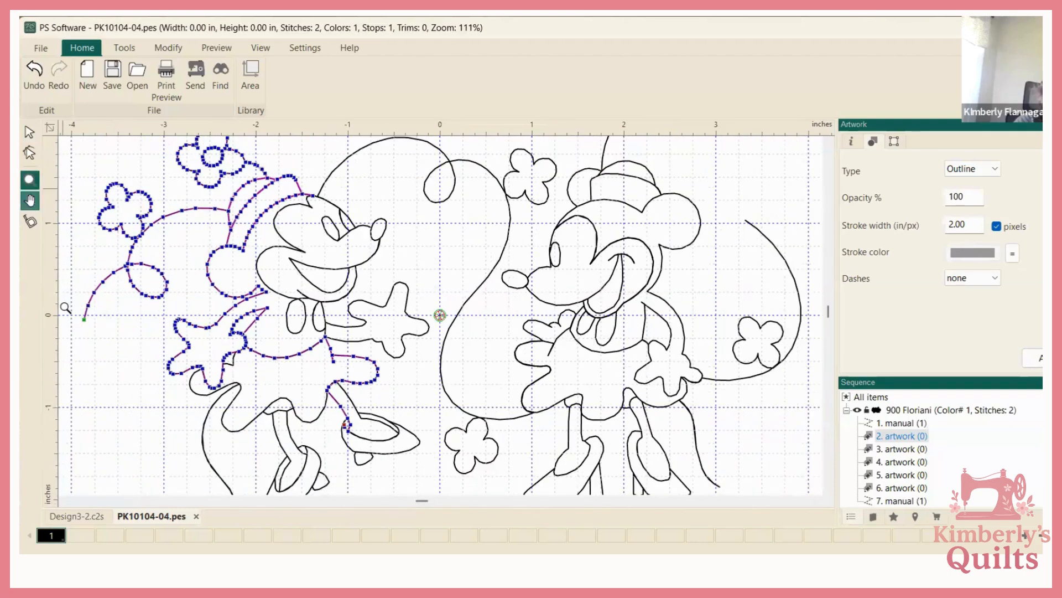
{"action": "left_click_drag", "start_coordinate": [82, 323], "coordinate": [111, 339]}
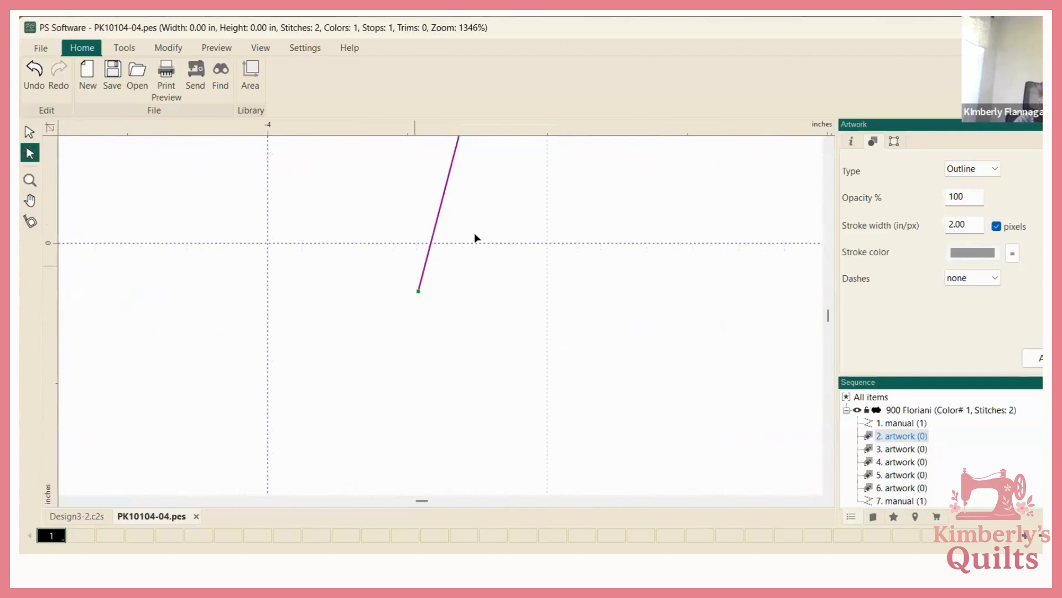
{"action": "left_click_drag", "start_coordinate": [416, 292], "coordinate": [432, 244]}
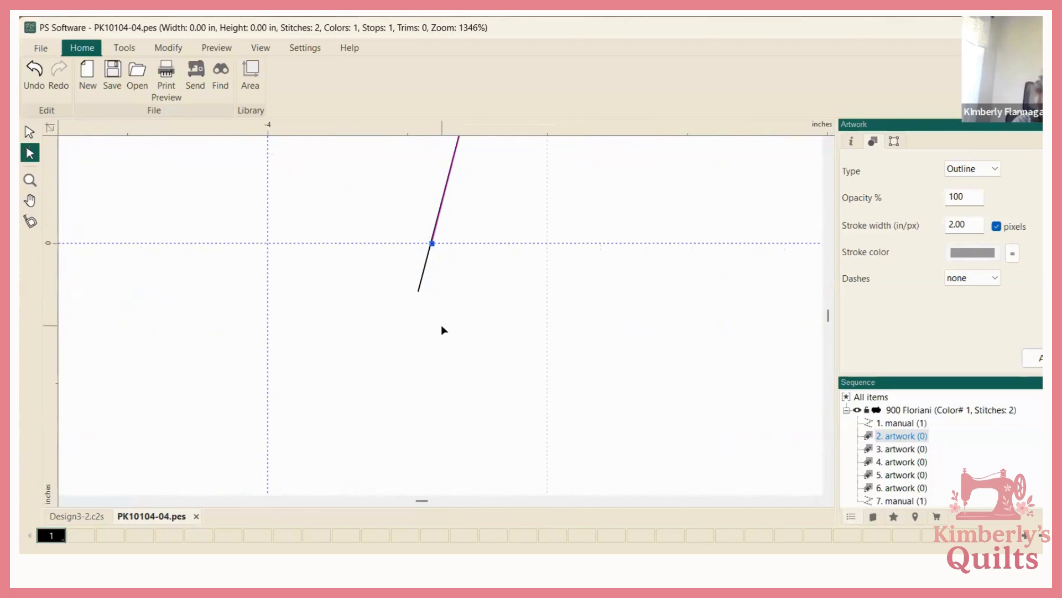
{"action": "left_click", "coordinate": [441, 326]}
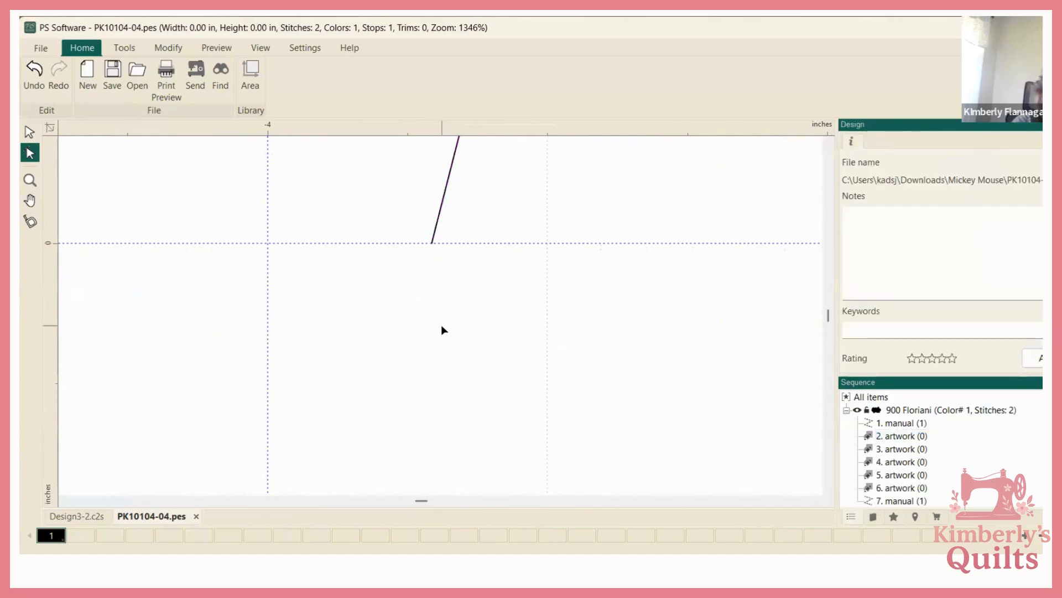
{"action": "scroll", "coordinate": [441, 331], "scroll_direction": "down", "scroll_amount": 5}
{"action": "scroll", "coordinate": [442, 326], "scroll_direction": "down", "scroll_amount": 4}
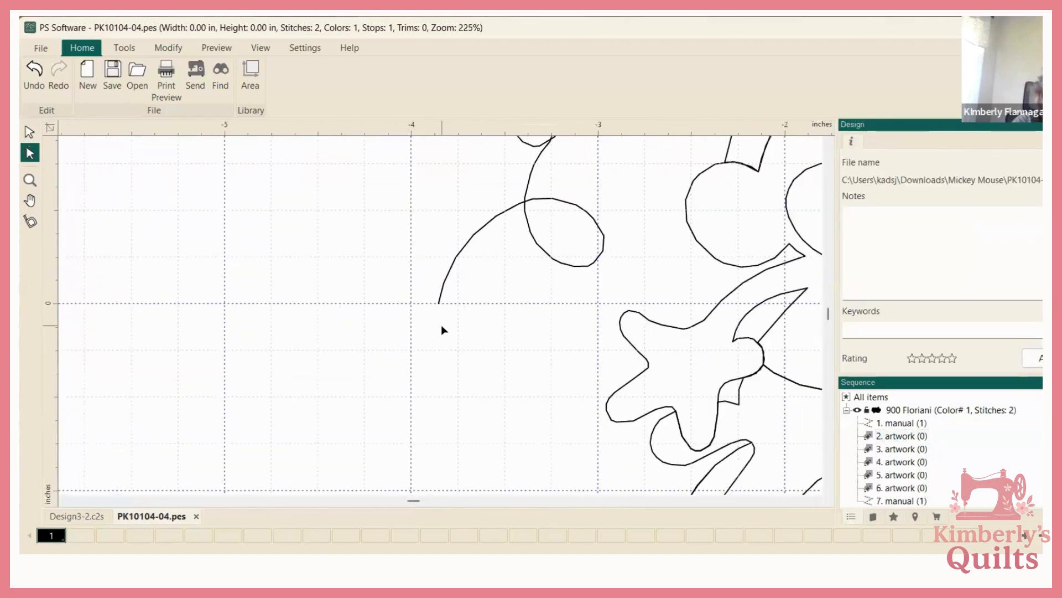
{"action": "scroll", "coordinate": [442, 330], "scroll_direction": "down", "scroll_amount": 3}
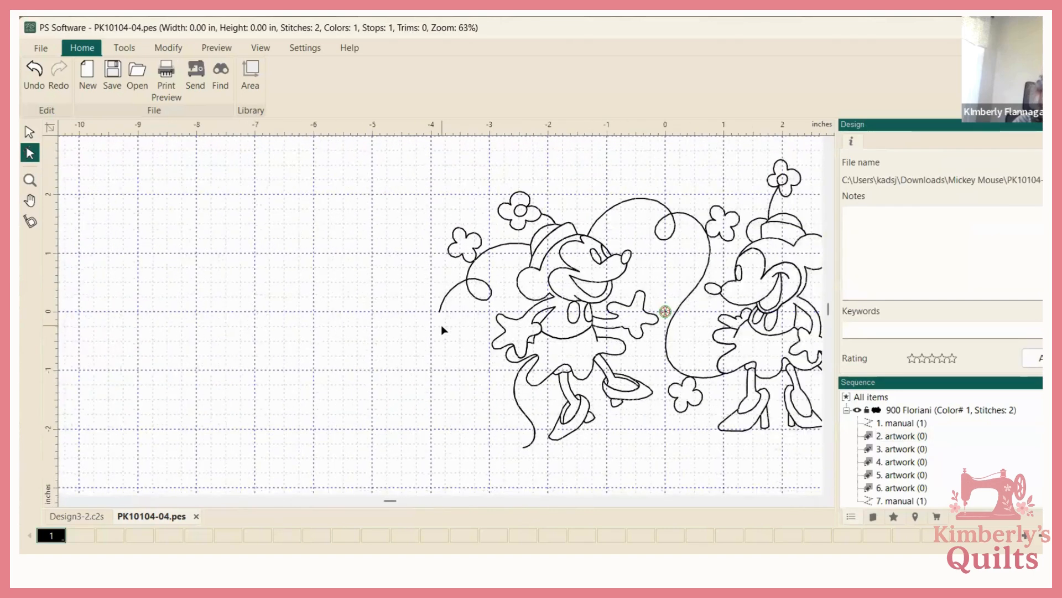
Shorten the sixth artwork's outer tail by moving its end nodes down to the zero line and removing the part above
{"action": "left_click", "coordinate": [30, 179]}
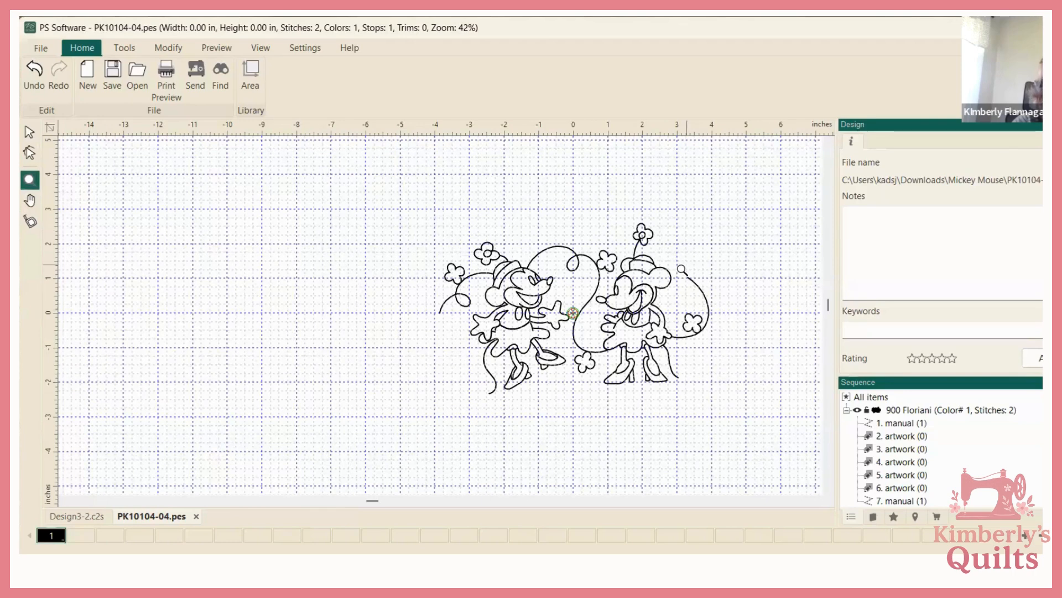
{"action": "left_click_drag", "start_coordinate": [681, 268], "coordinate": [732, 329]}
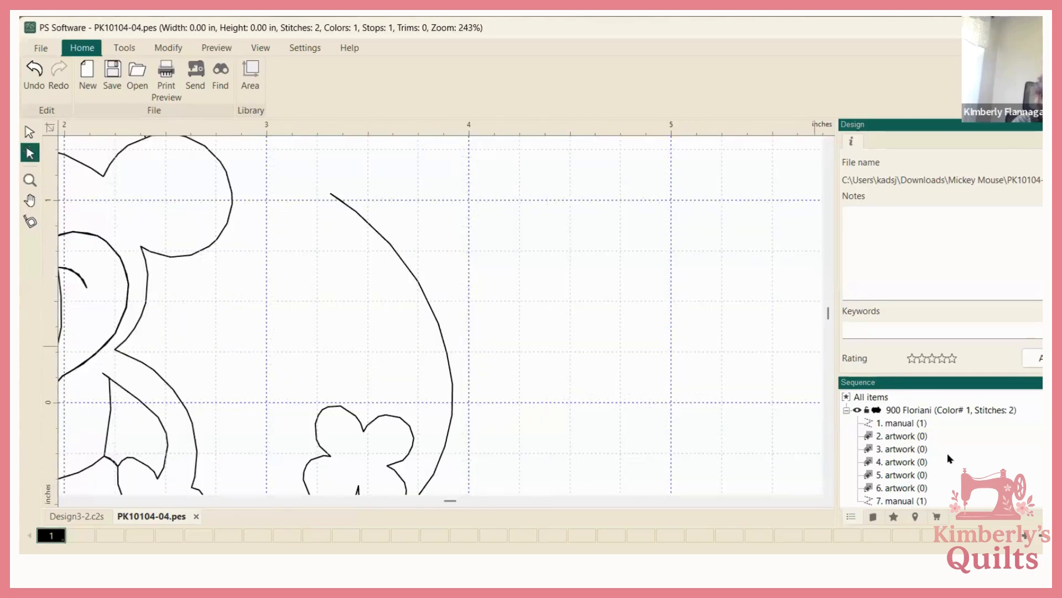
{"action": "left_click", "coordinate": [914, 488]}
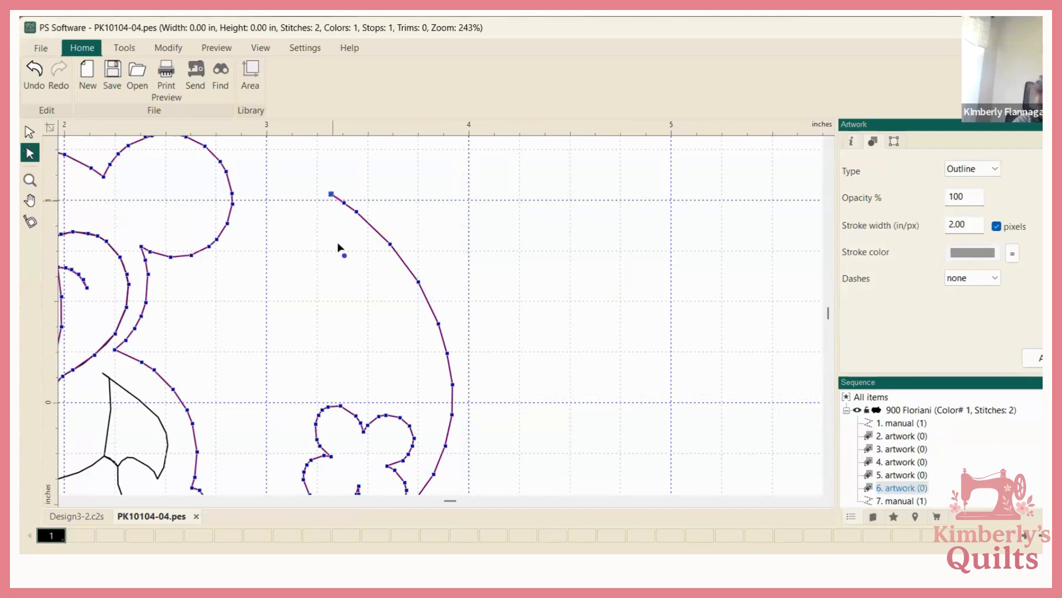
{"action": "mouse_move", "coordinate": [332, 198]}
{"action": "left_mouse_down"}
{"action": "mouse_move", "coordinate": [354, 289]}
{"action": "mouse_move", "coordinate": [443, 410]}
{"action": "mouse_move", "coordinate": [452, 400]}
{"action": "left_mouse_up"}
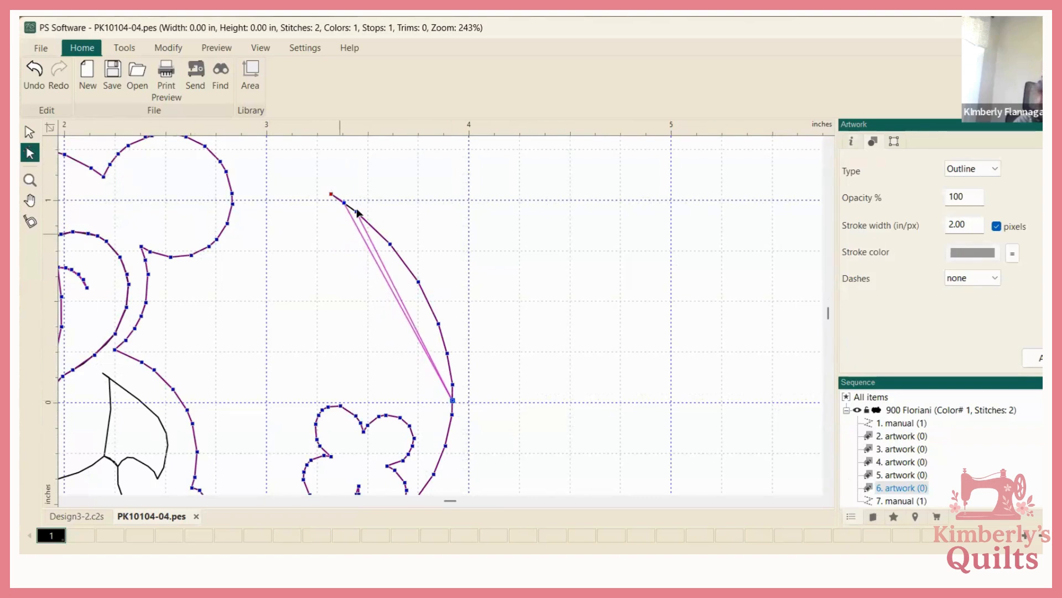
{"action": "mouse_move", "coordinate": [343, 204]}
{"action": "left_mouse_down"}
{"action": "mouse_move", "coordinate": [443, 318]}
{"action": "mouse_move", "coordinate": [453, 399]}
{"action": "left_mouse_up"}
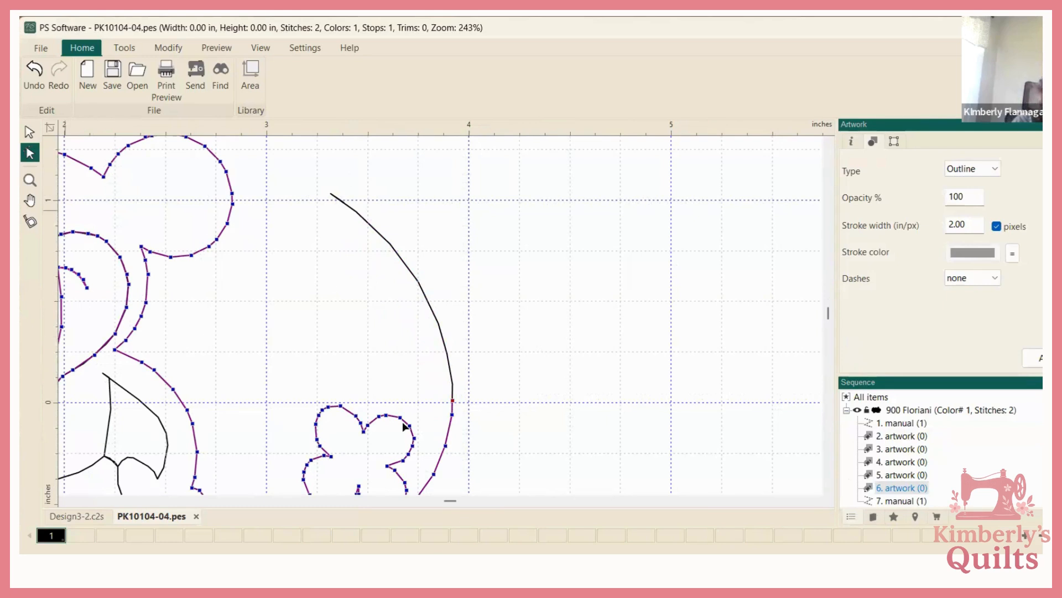
{"action": "key", "text": "Return"}
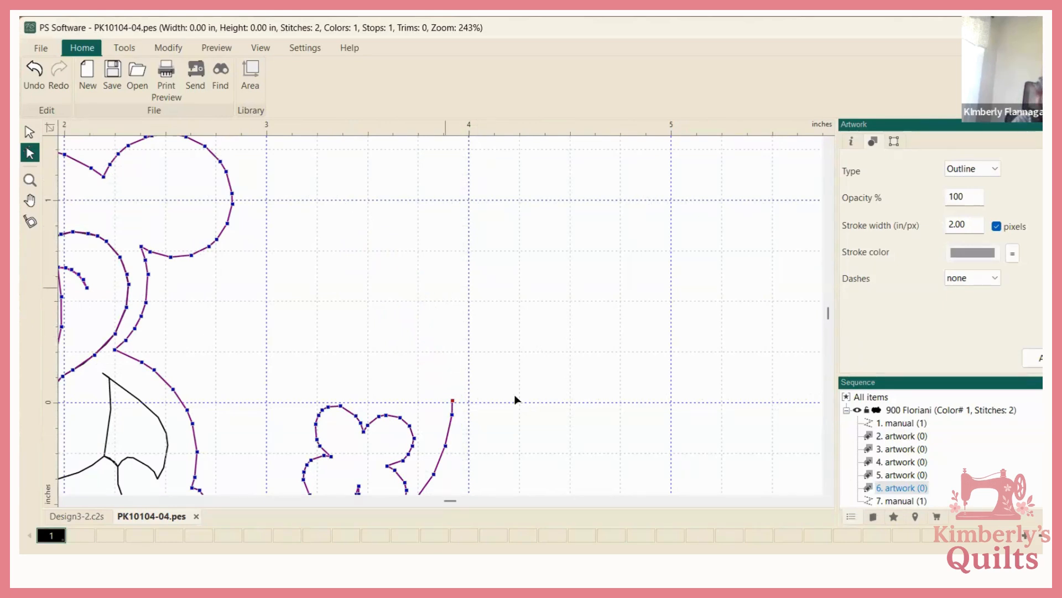
Move the sixth artwork's end node exactly onto the horizontal zero line and deselect the artwork
{"action": "left_click", "coordinate": [30, 181]}
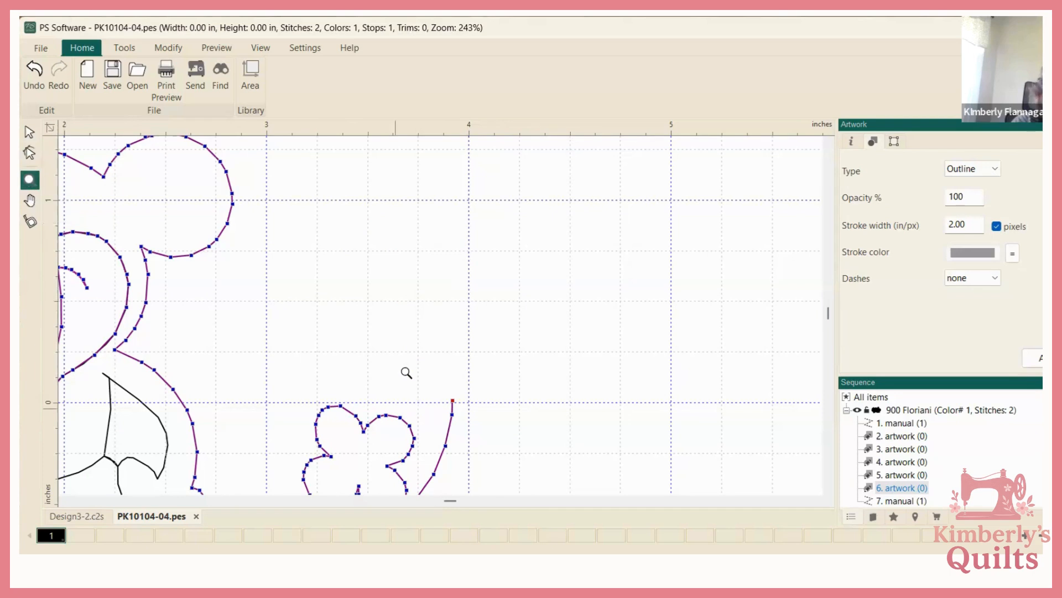
{"action": "left_click_drag", "start_coordinate": [395, 353], "coordinate": [516, 422]}
{"action": "left_click", "coordinate": [885, 487]}
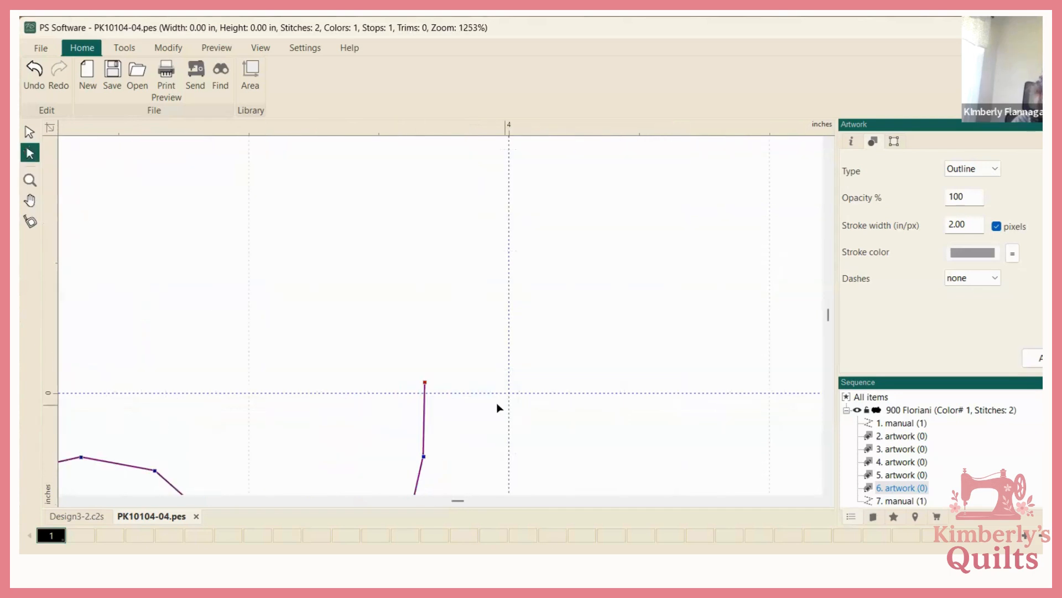
{"action": "left_click", "coordinate": [425, 383]}
{"action": "left_click_drag", "start_coordinate": [424, 389], "coordinate": [425, 393]}
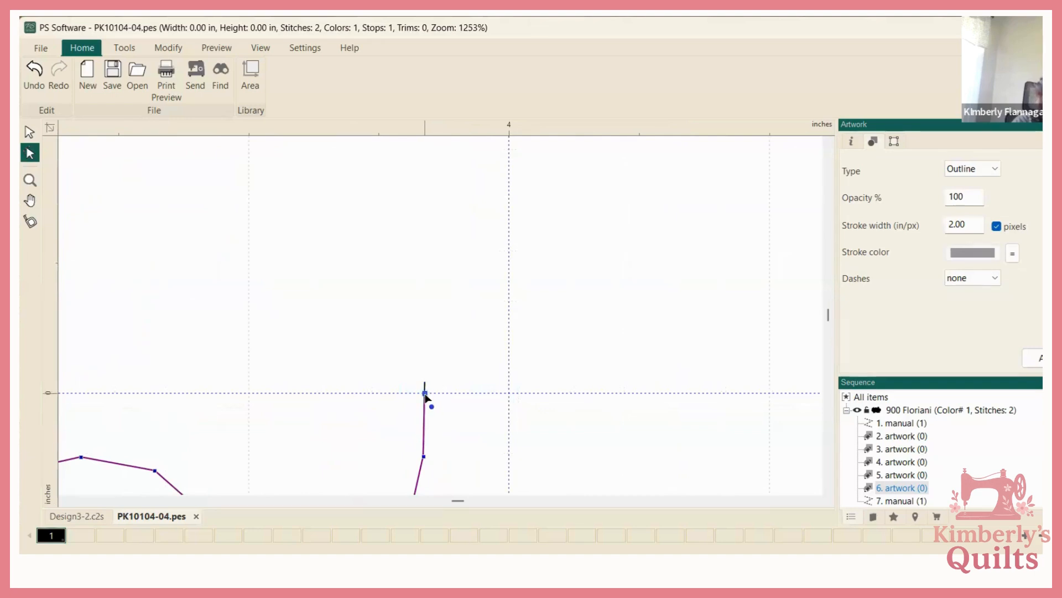
{"action": "left_click", "coordinate": [583, 327]}
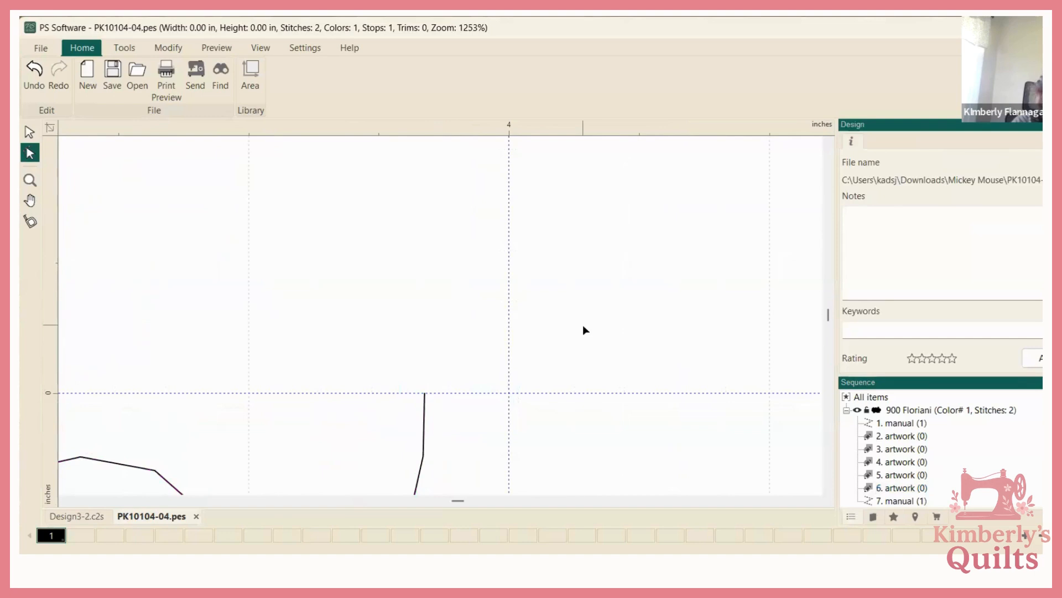
{"action": "scroll", "coordinate": [583, 325], "scroll_direction": "down", "scroll_amount": 10}
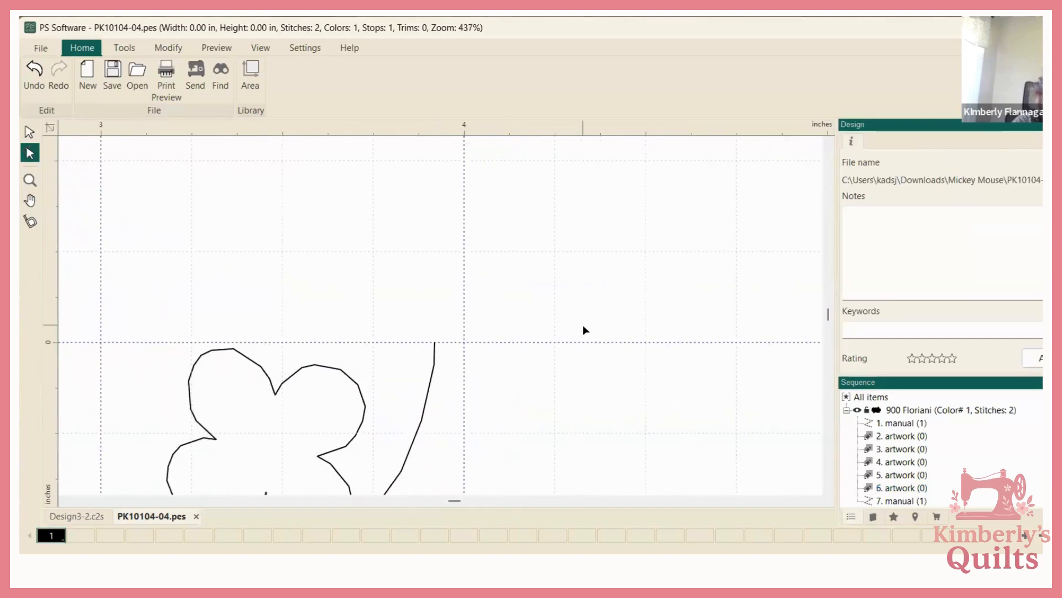
{"action": "scroll", "coordinate": [582, 324], "scroll_direction": "down", "scroll_amount": 8}
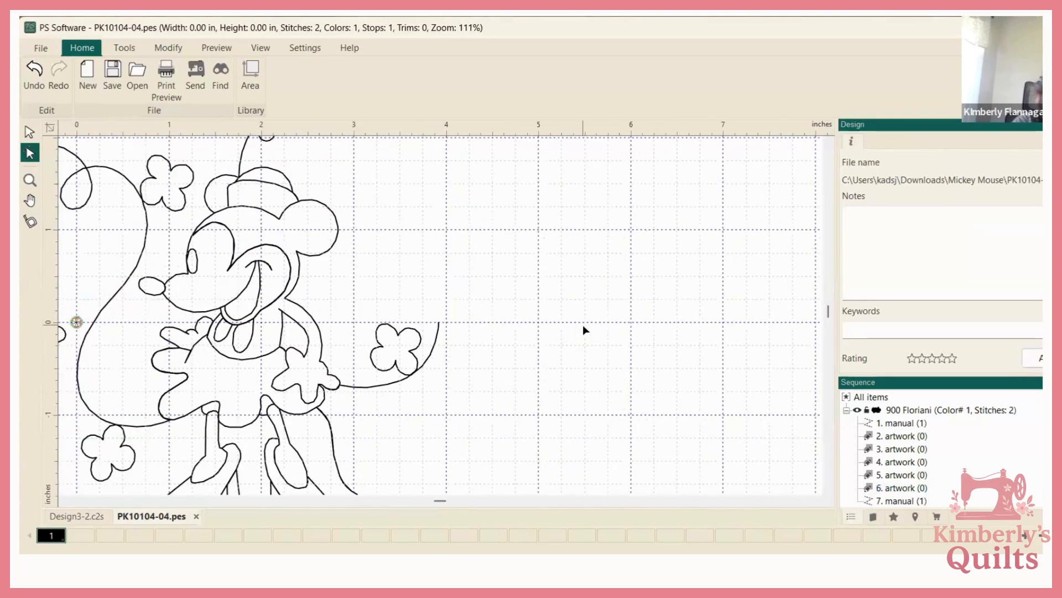
{"action": "scroll", "coordinate": [583, 324], "scroll_direction": "down", "scroll_amount": 5}
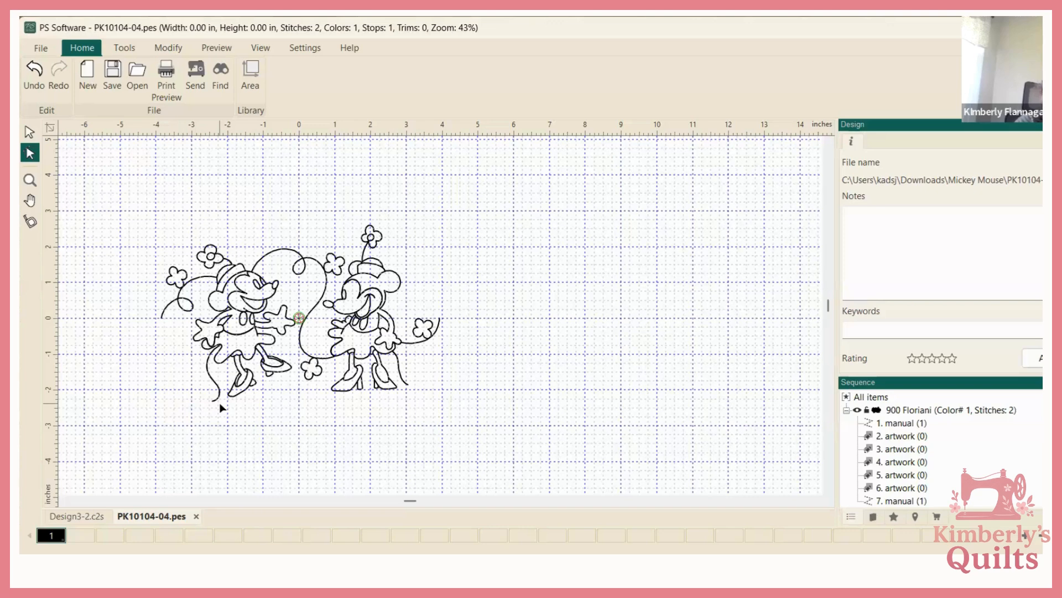
Select all items in the sequence and group them
{"action": "left_click", "coordinate": [885, 397]}
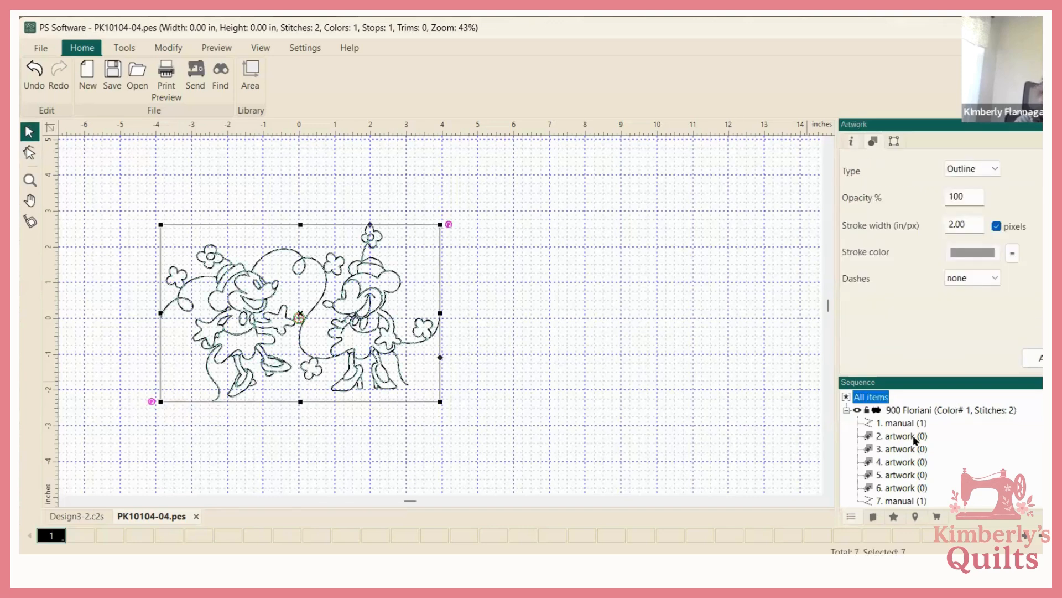
{"action": "left_click", "coordinate": [899, 410]}
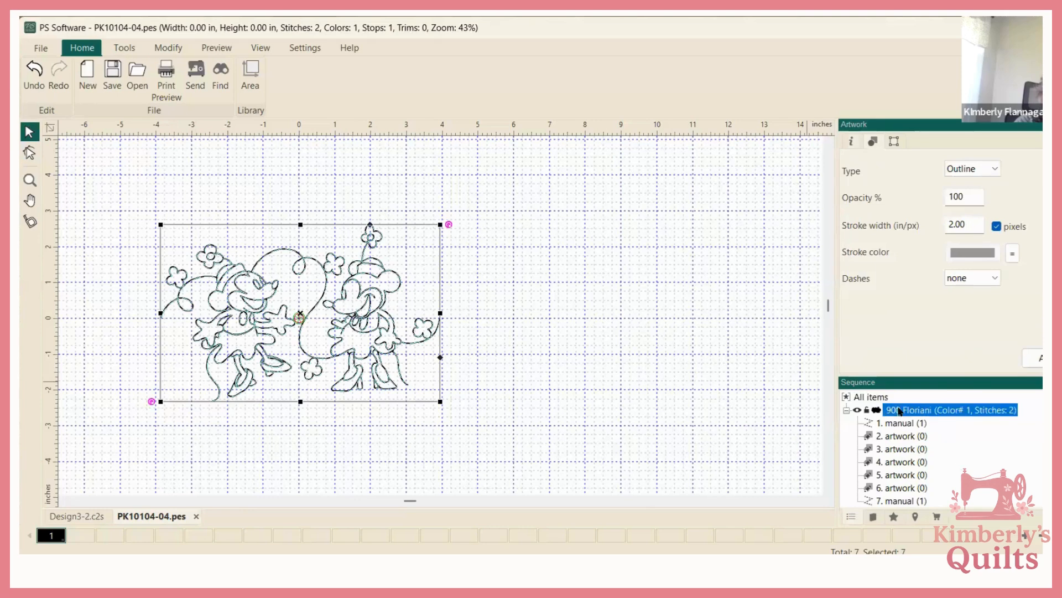
{"action": "left_click", "coordinate": [873, 397]}
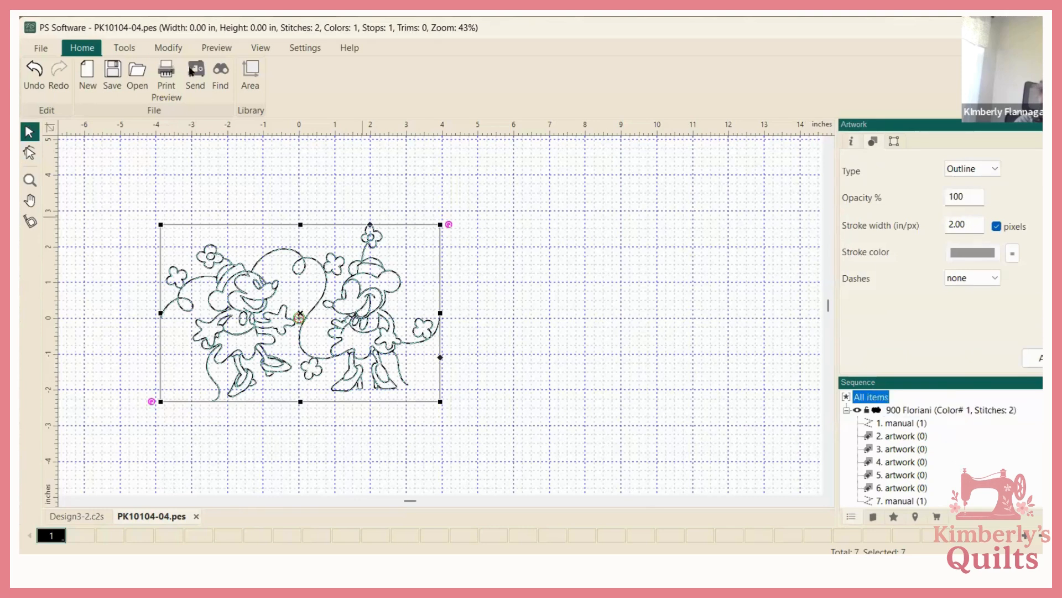
{"action": "left_click", "coordinate": [164, 48]}
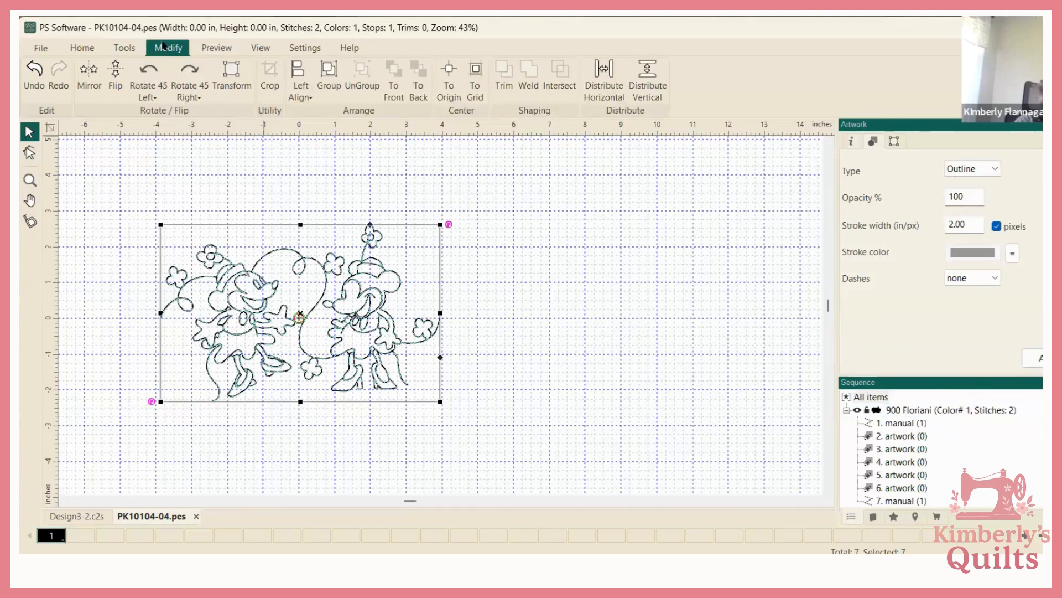
{"action": "left_click", "coordinate": [333, 75]}
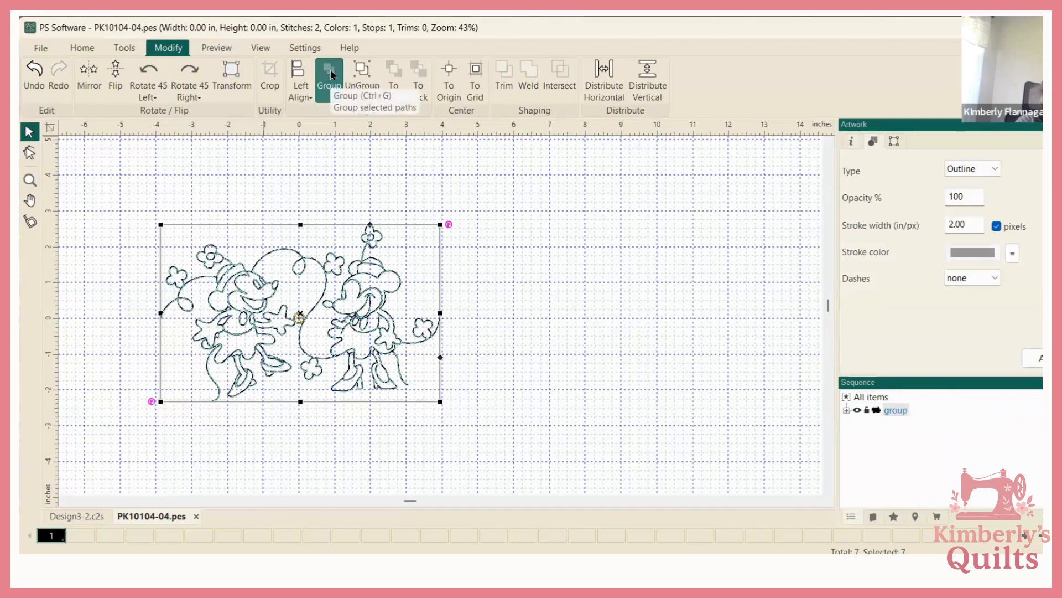
Convert the grouped artwork to running stitches and expand the group in the sequence
{"action": "left_click", "coordinate": [214, 48]}
{"action": "left_click", "coordinate": [92, 77]}
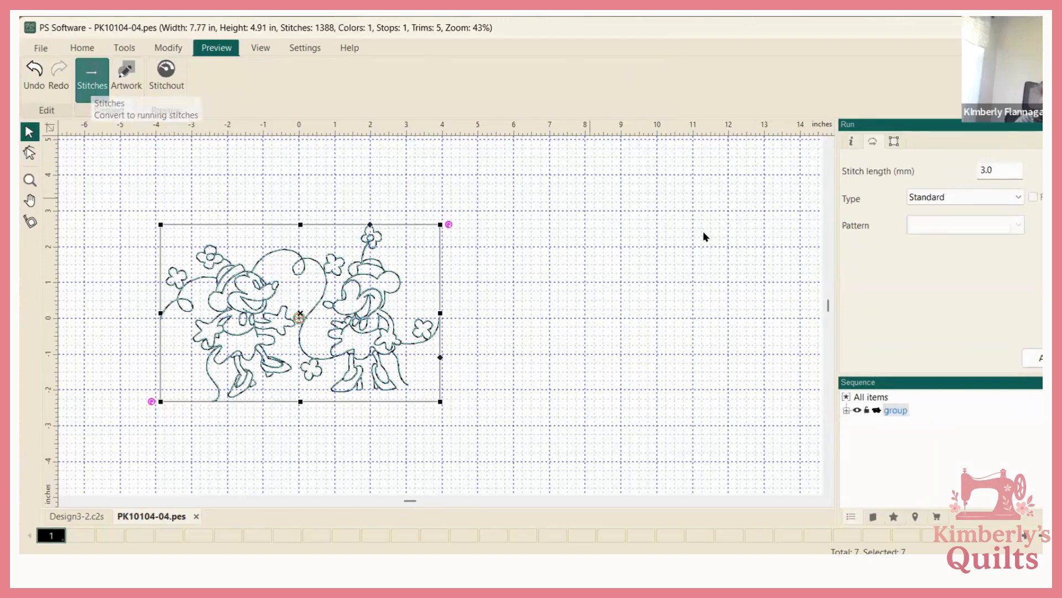
{"action": "left_click", "coordinate": [847, 411]}
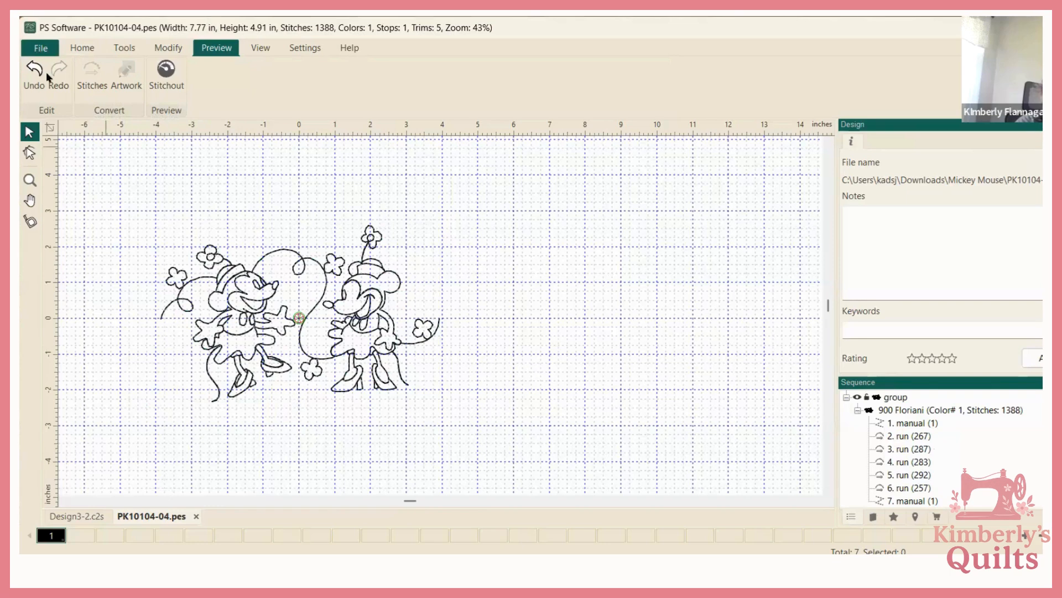
Start saving the design under a new name and browse to the Designs folder on drive C
{"action": "left_click", "coordinate": [40, 48]}
{"action": "left_click", "coordinate": [62, 260]}
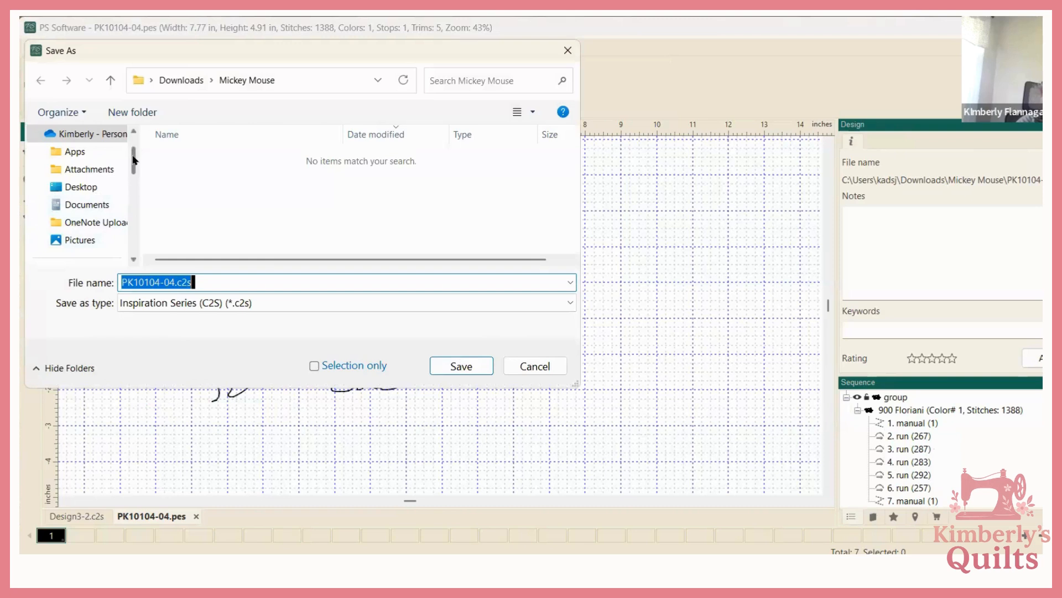
{"action": "scroll", "coordinate": [138, 242], "scroll_direction": "down", "scroll_amount": 3}
{"action": "scroll", "coordinate": [138, 241], "scroll_direction": "down", "scroll_amount": 3}
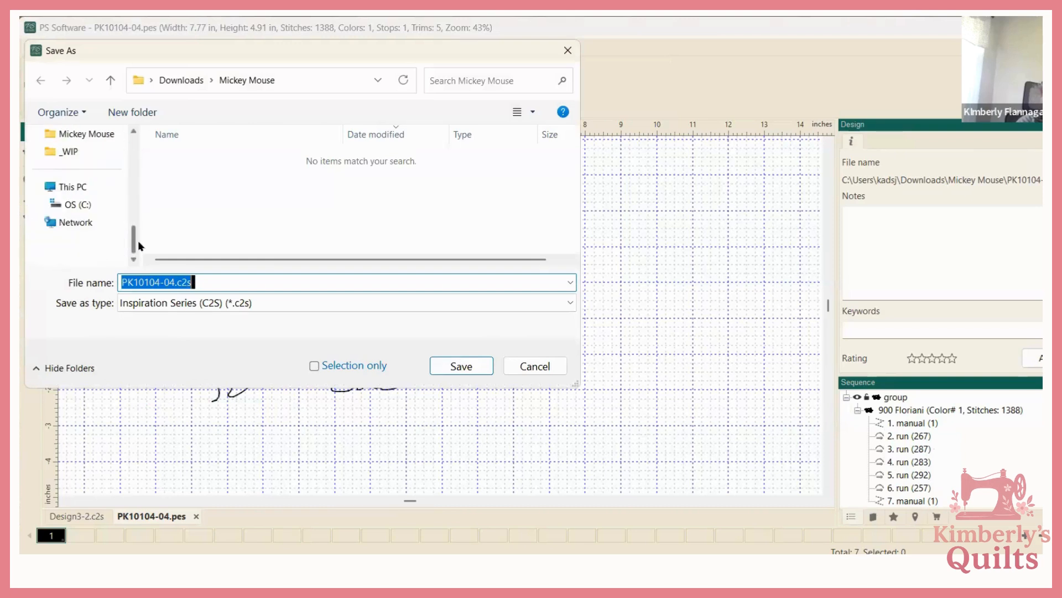
{"action": "left_click", "coordinate": [66, 205]}
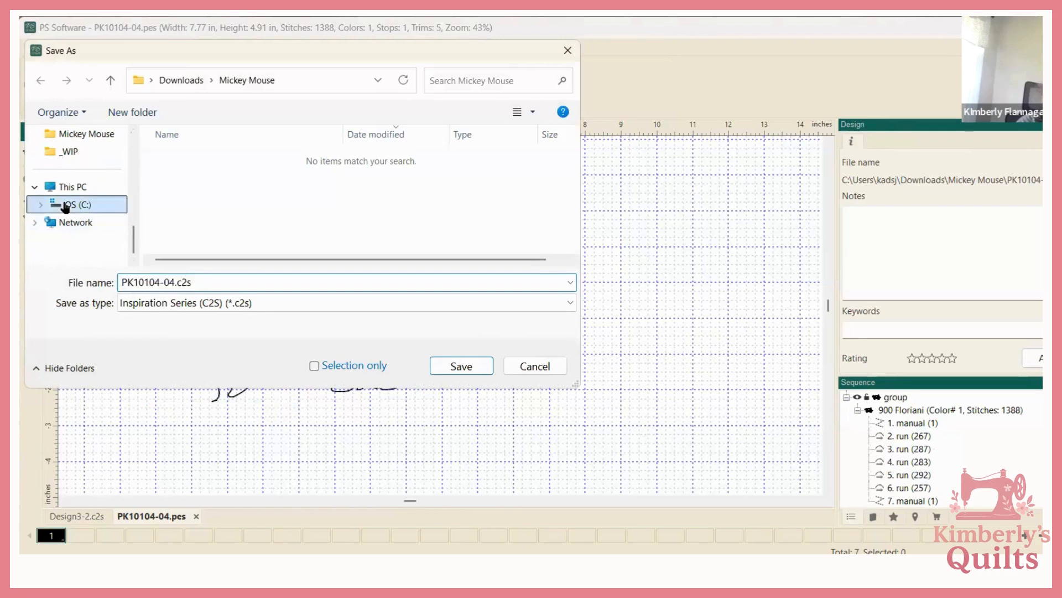
{"action": "double_click", "coordinate": [174, 220]}
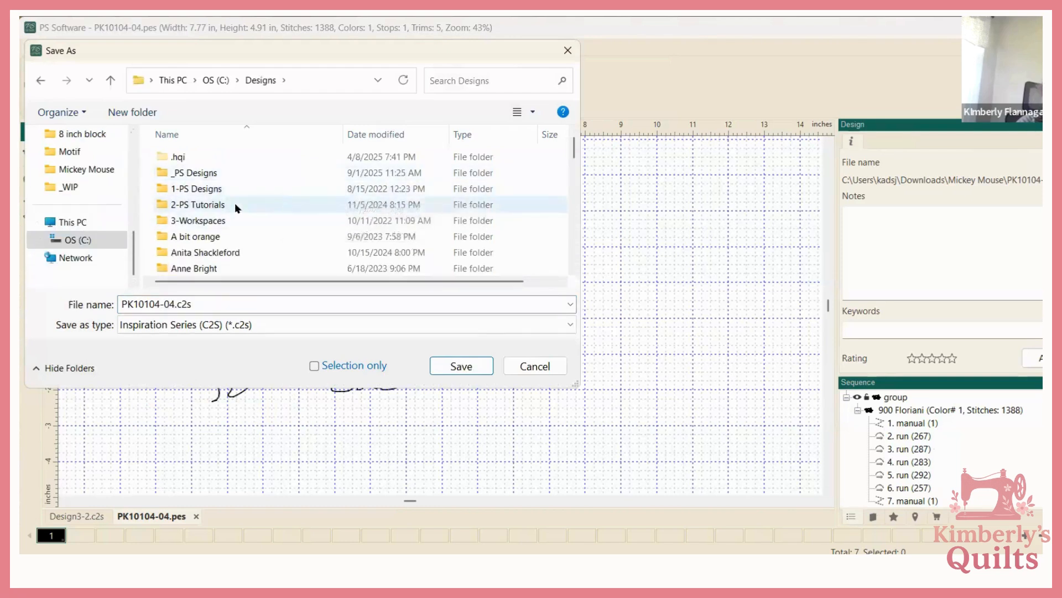
{"action": "scroll", "coordinate": [235, 202], "scroll_direction": "down", "scroll_amount": 2}
{"action": "scroll", "coordinate": [235, 202], "scroll_direction": "up", "scroll_amount": 2}
{"action": "left_click", "coordinate": [200, 190]}
{"action": "double_click", "coordinate": [201, 190]}
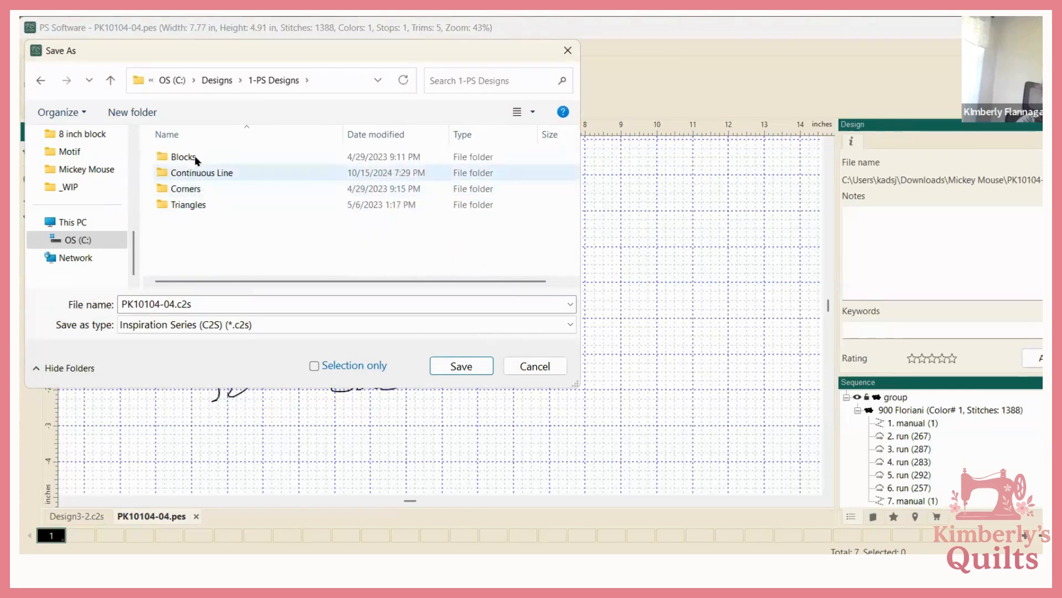
Choose the _WIP folder inside Designs\_PS Designs as the save location
{"action": "left_click", "coordinate": [40, 239]}
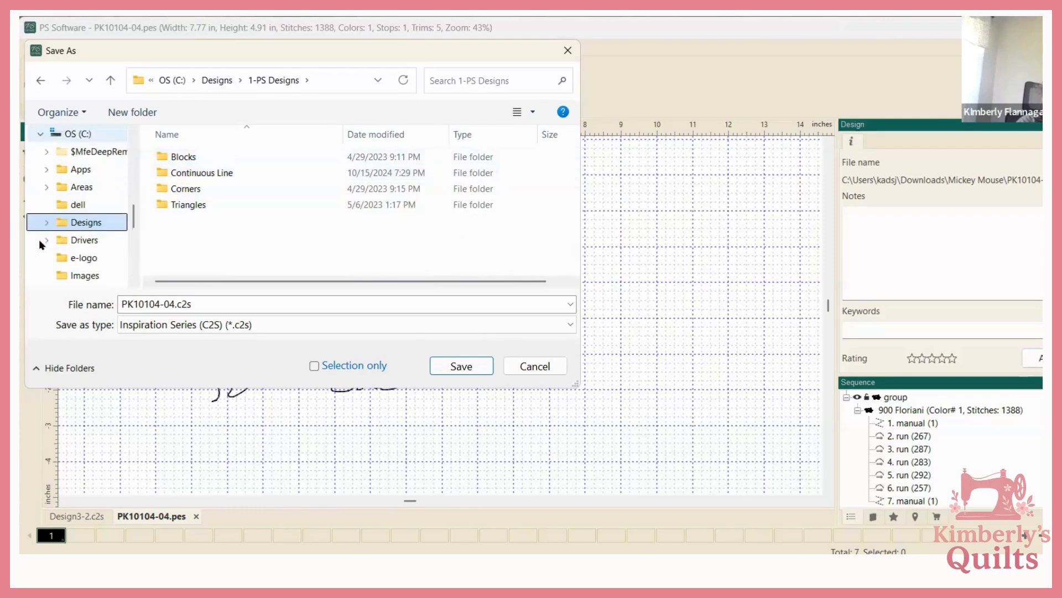
{"action": "left_click", "coordinate": [44, 223]}
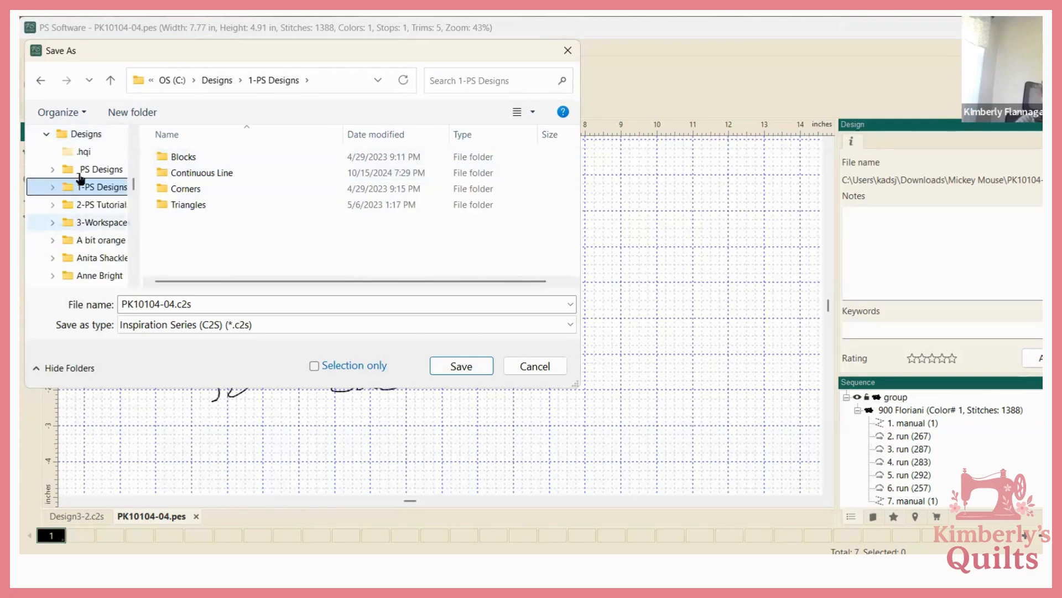
{"action": "left_click", "coordinate": [83, 170]}
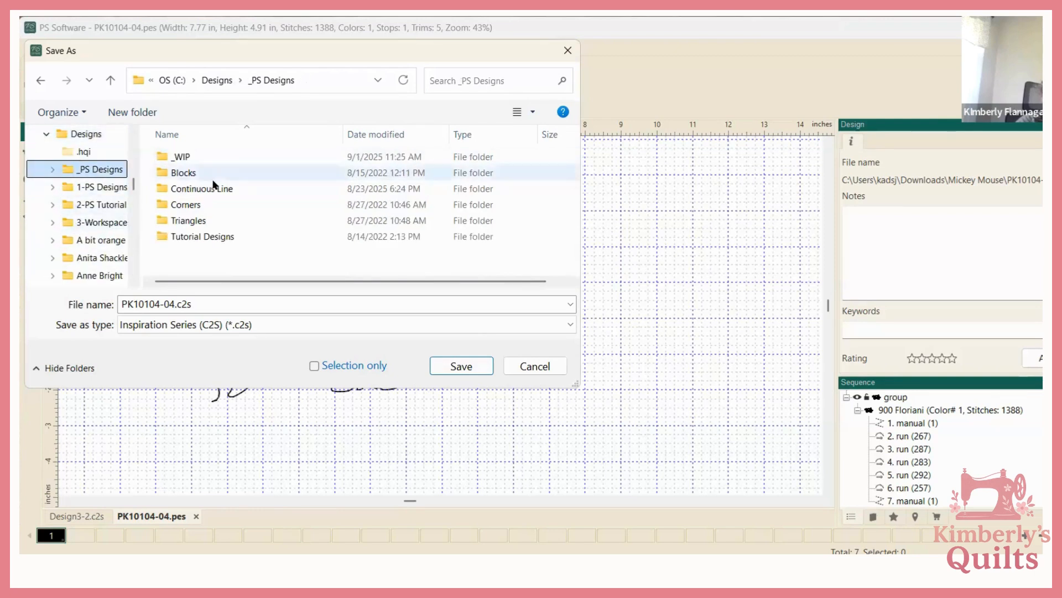
{"action": "left_click", "coordinate": [182, 157]}
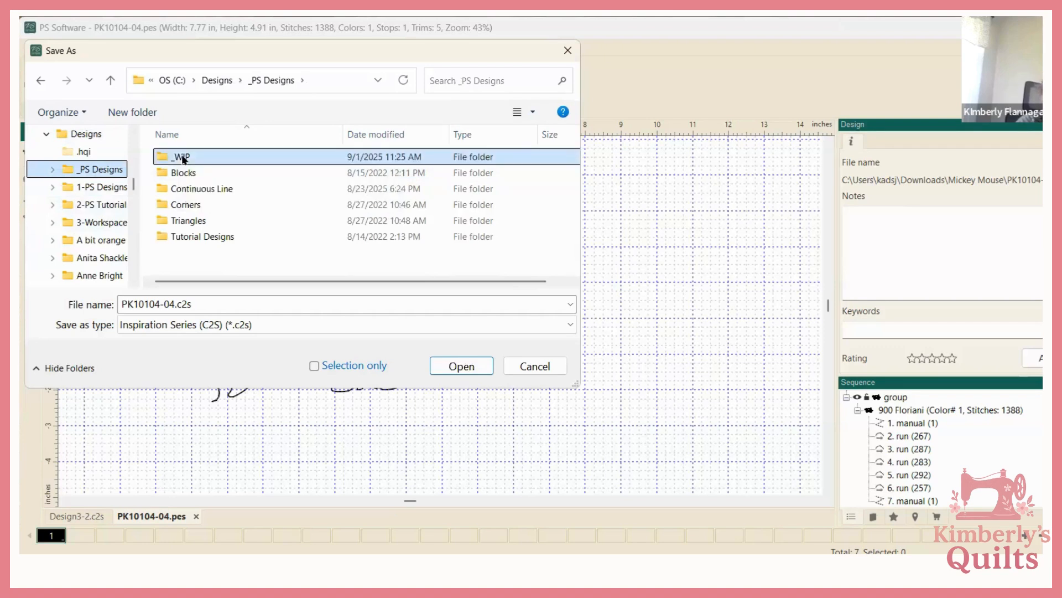
{"action": "left_click", "coordinate": [457, 365]}
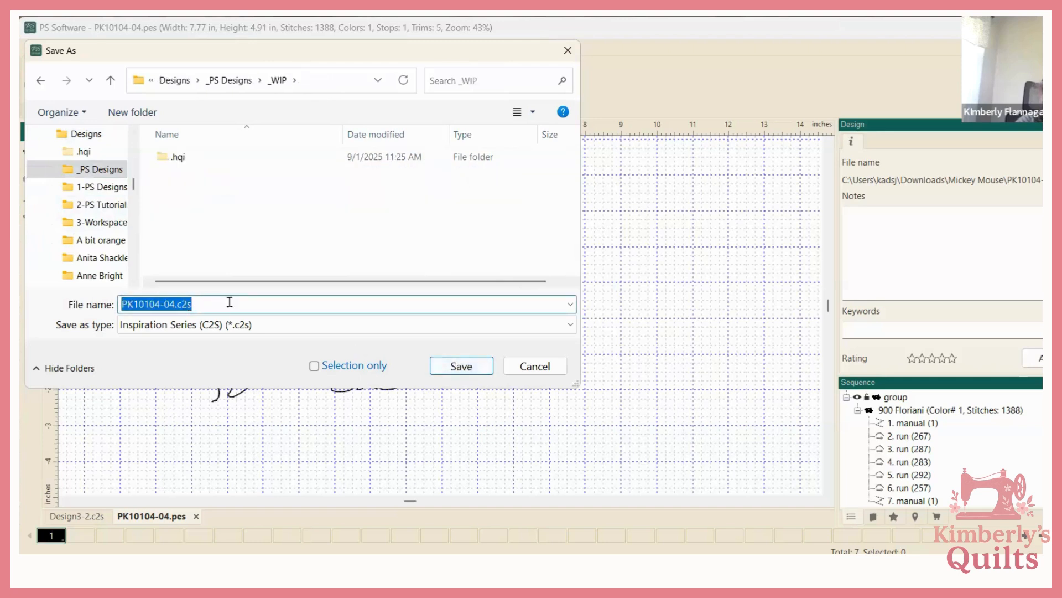
Name the file mickey and save it in the HQ Pro-Stitcher (HQV) format
{"action": "type", "text": "m"}
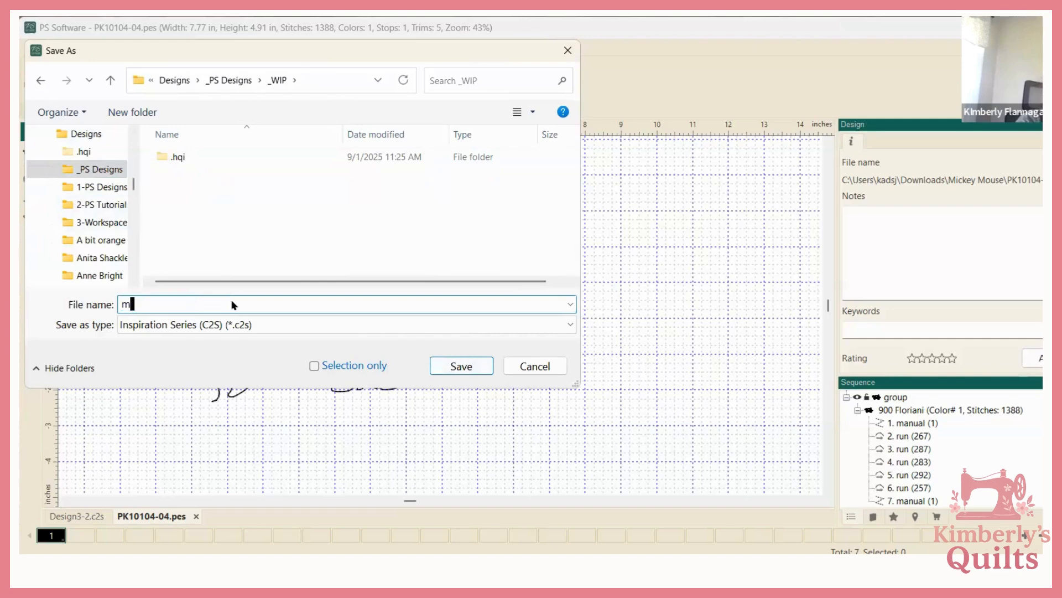
{"action": "type", "text": "ickey"}
{"action": "key", "text": "Tab"}
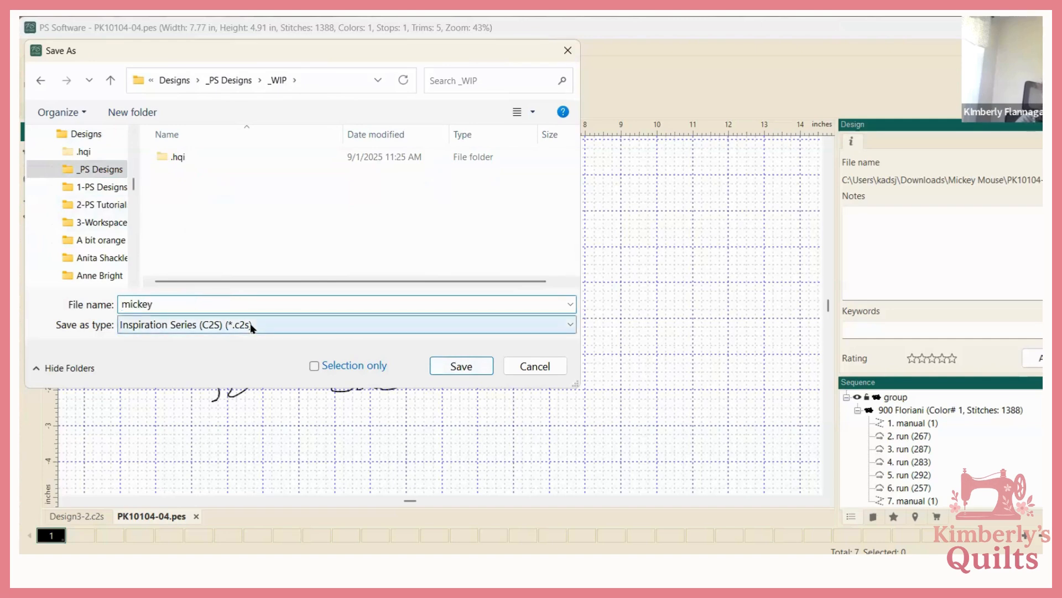
{"action": "left_click", "coordinate": [252, 328]}
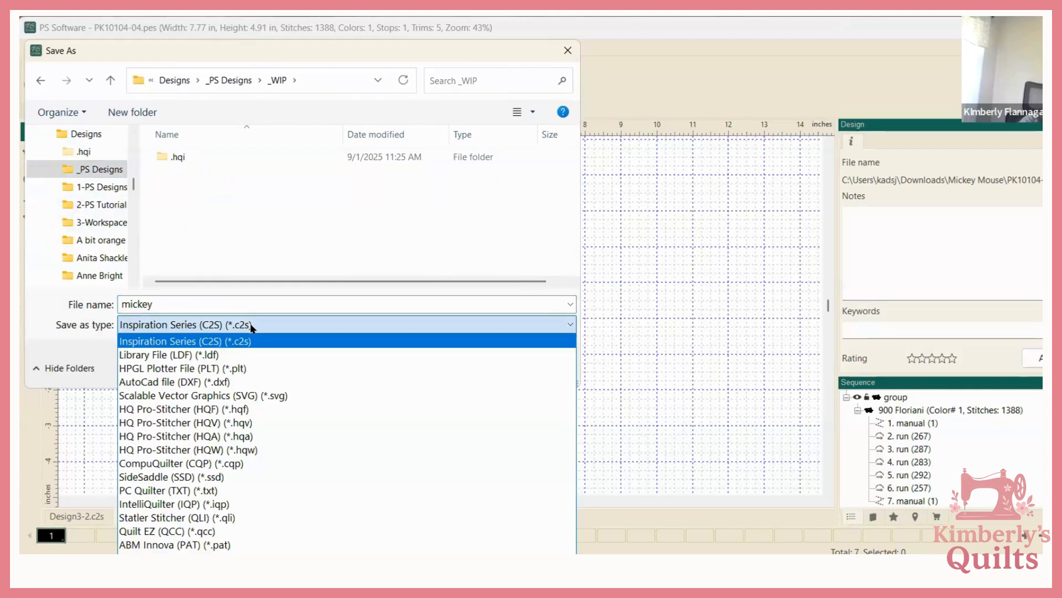
{"action": "left_click", "coordinate": [242, 422]}
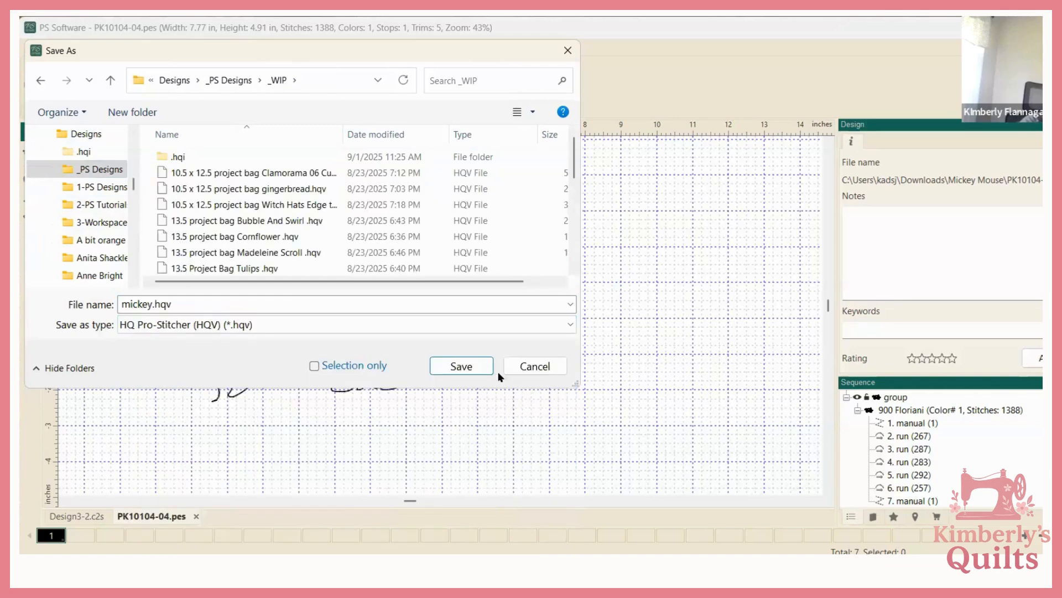
{"action": "left_click", "coordinate": [468, 367]}
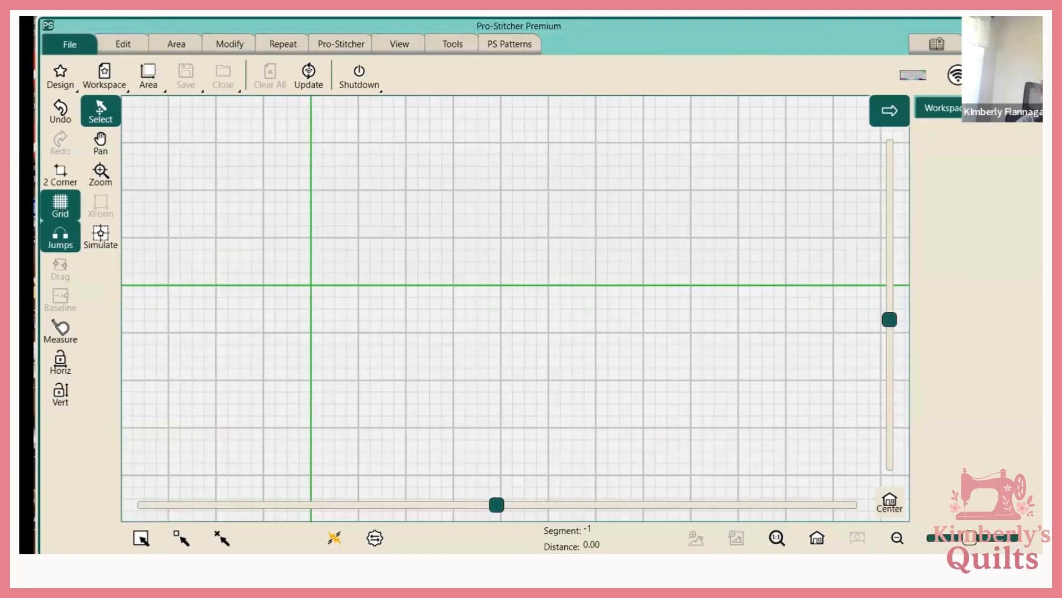
Switch to Pro-Stitcher Premium and open the mickey design from the _WIP folder
{"action": "left_click", "coordinate": [60, 74]}
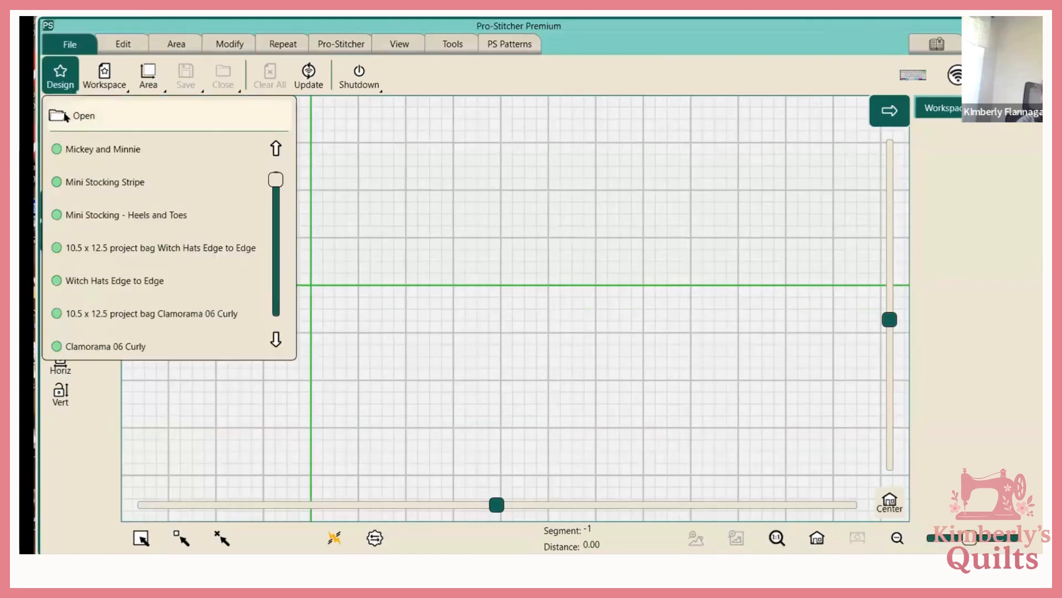
{"action": "left_click", "coordinate": [67, 115]}
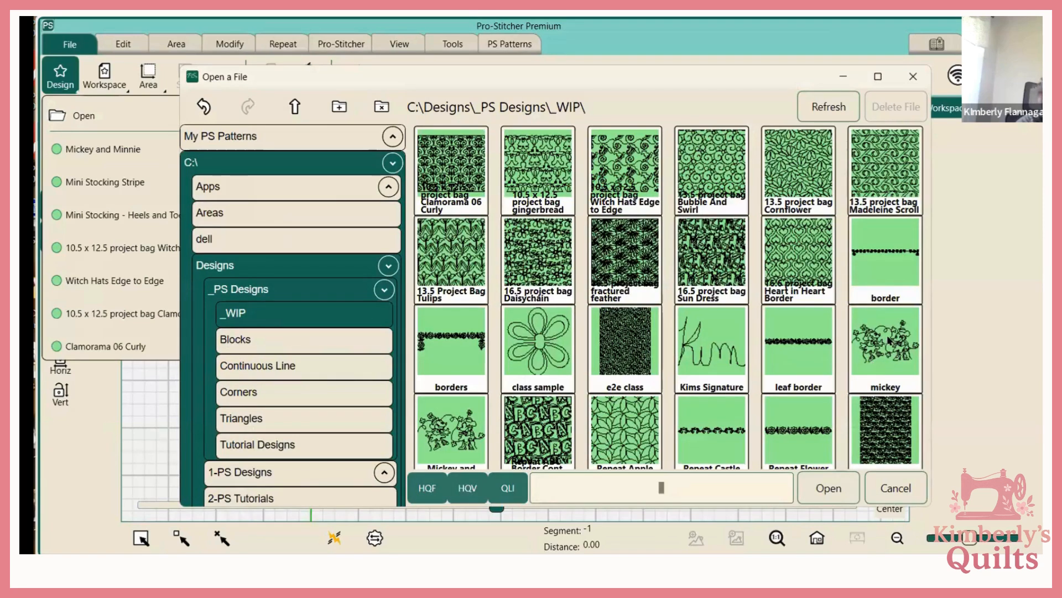
{"action": "left_click", "coordinate": [888, 343]}
{"action": "left_click", "coordinate": [842, 485]}
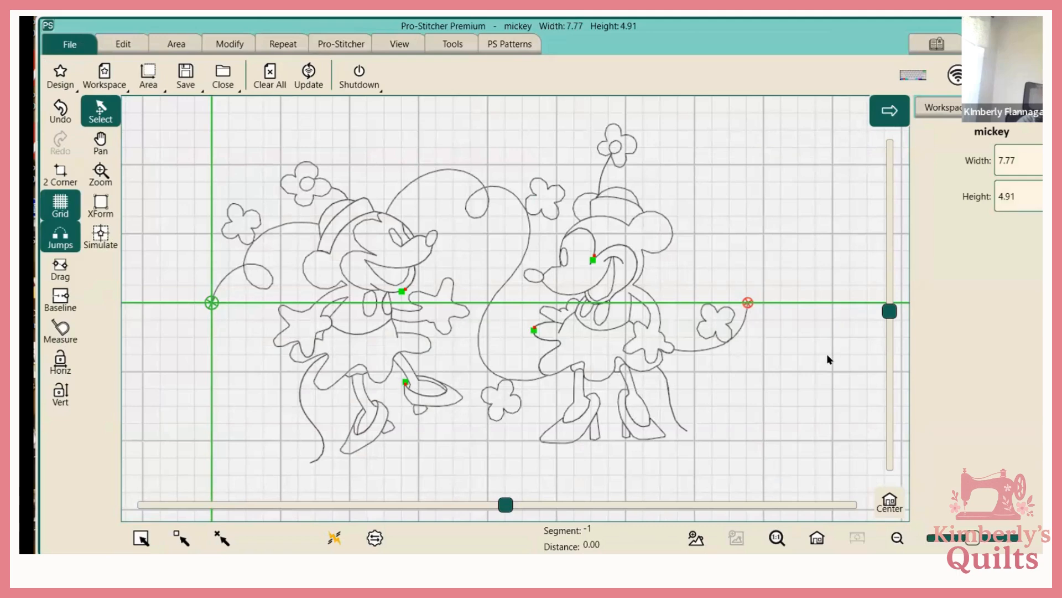
Examine the design's jump points up close and check the auto jump and tieoff settings
{"action": "scroll", "coordinate": [827, 356], "scroll_direction": "down", "scroll_amount": 1}
{"action": "scroll", "coordinate": [828, 355], "scroll_direction": "up", "scroll_amount": 3}
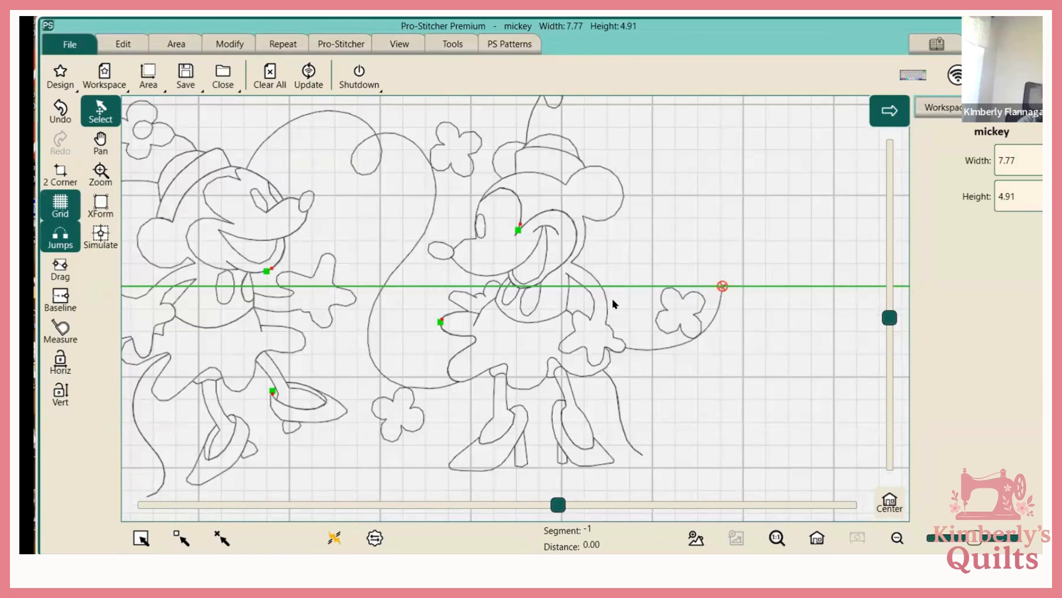
{"action": "scroll", "coordinate": [612, 301], "scroll_direction": "down", "scroll_amount": 1}
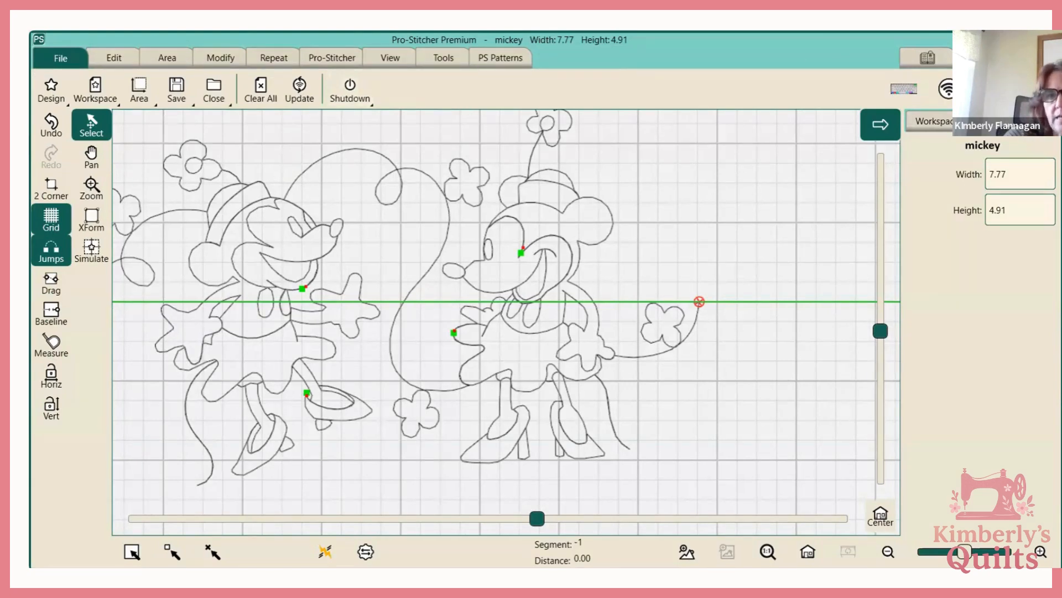
{"action": "left_click", "coordinate": [980, 58]}
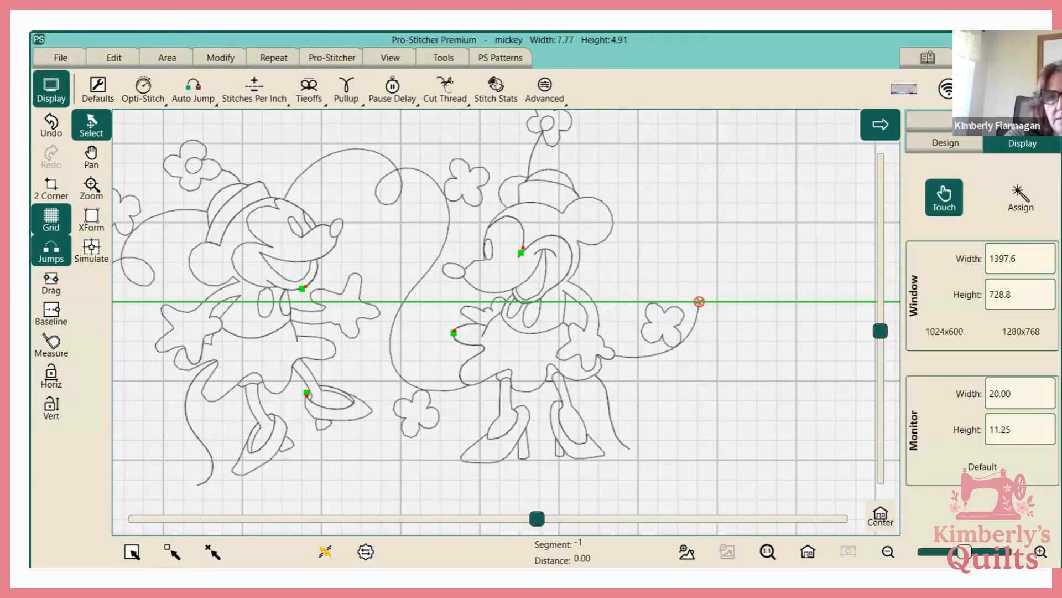
{"action": "left_click", "coordinate": [197, 91]}
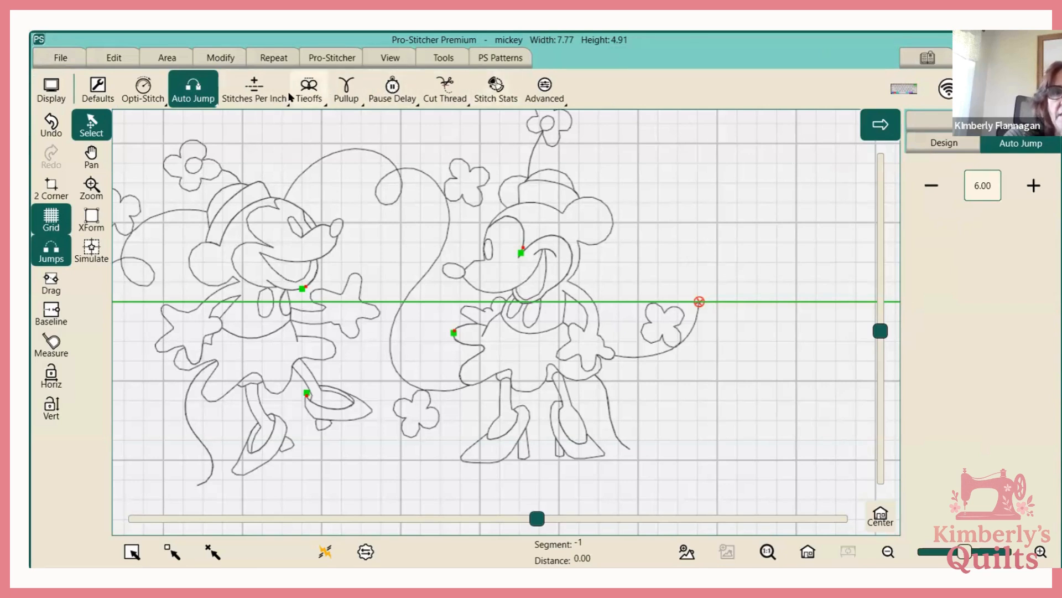
{"action": "left_click", "coordinate": [309, 90]}
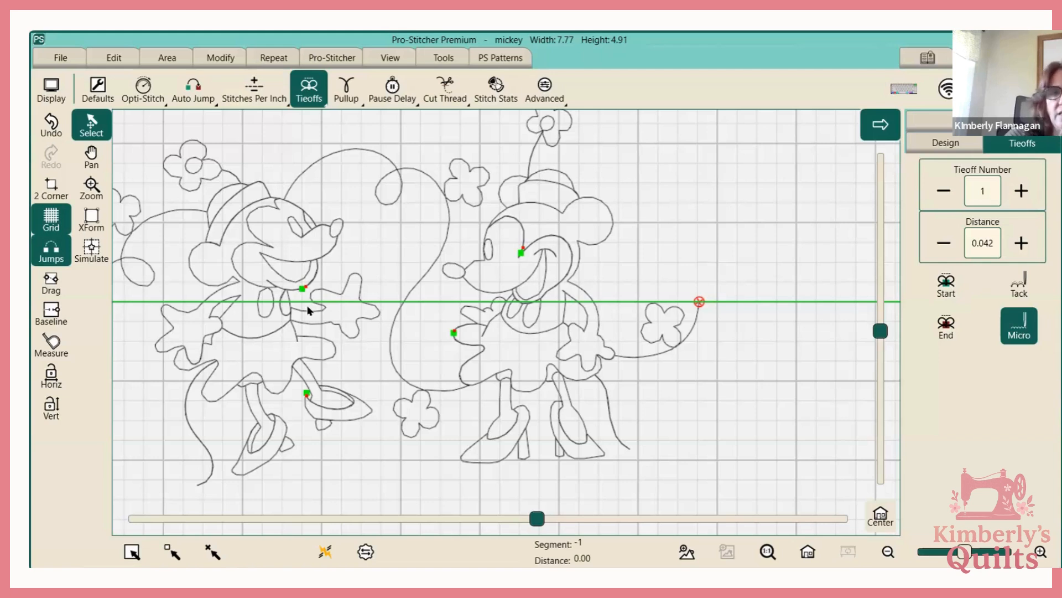
Repeat the mickey design 5 times horizontally and 2 times vertically
{"action": "left_click", "coordinate": [219, 63]}
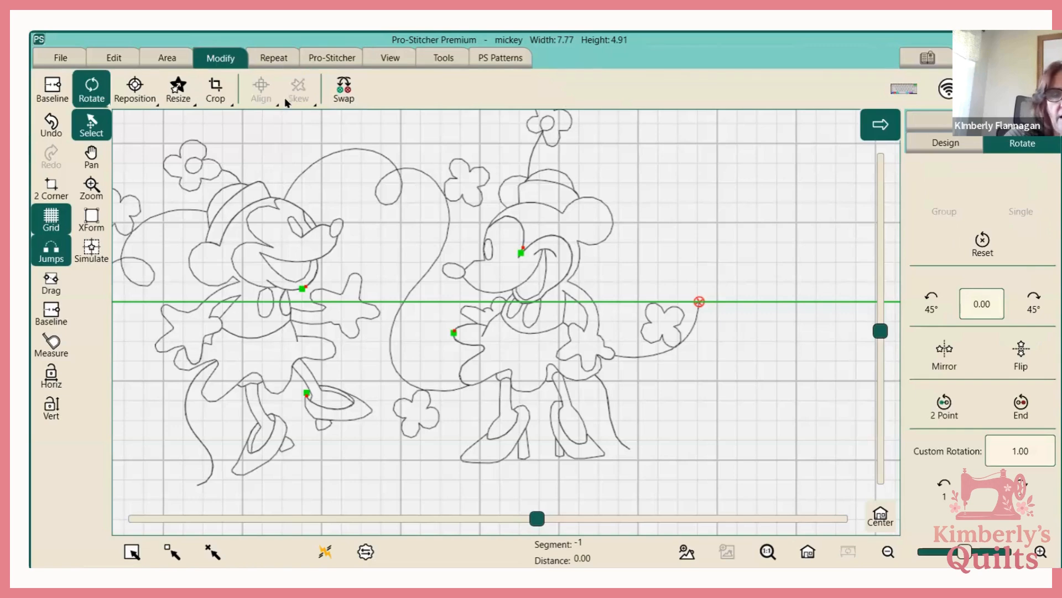
{"action": "scroll", "coordinate": [632, 198], "scroll_direction": "down", "scroll_amount": 1}
{"action": "scroll", "coordinate": [633, 198], "scroll_direction": "down", "scroll_amount": 1}
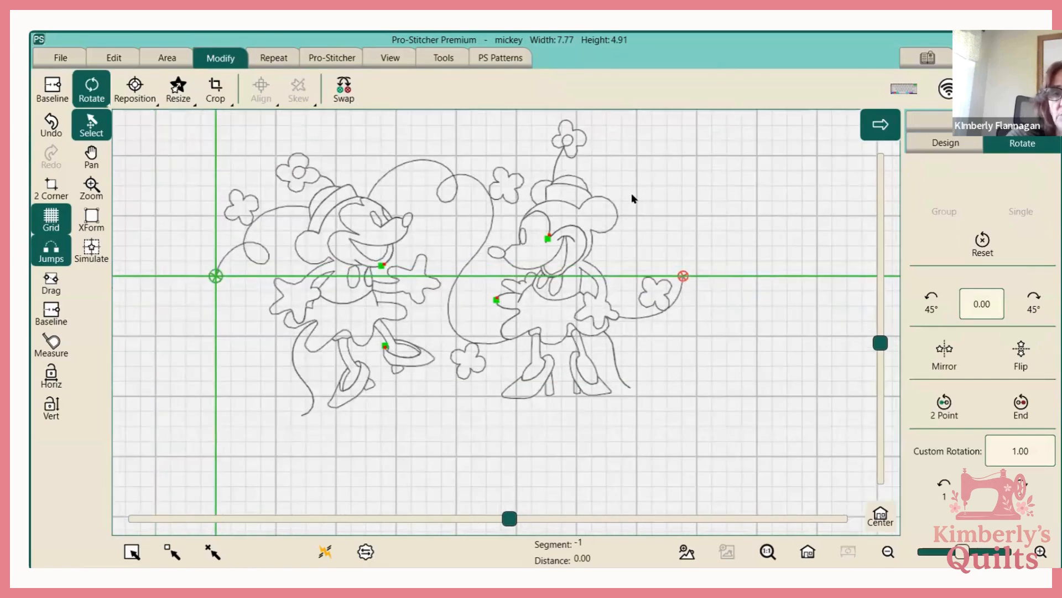
{"action": "left_click", "coordinate": [268, 60]}
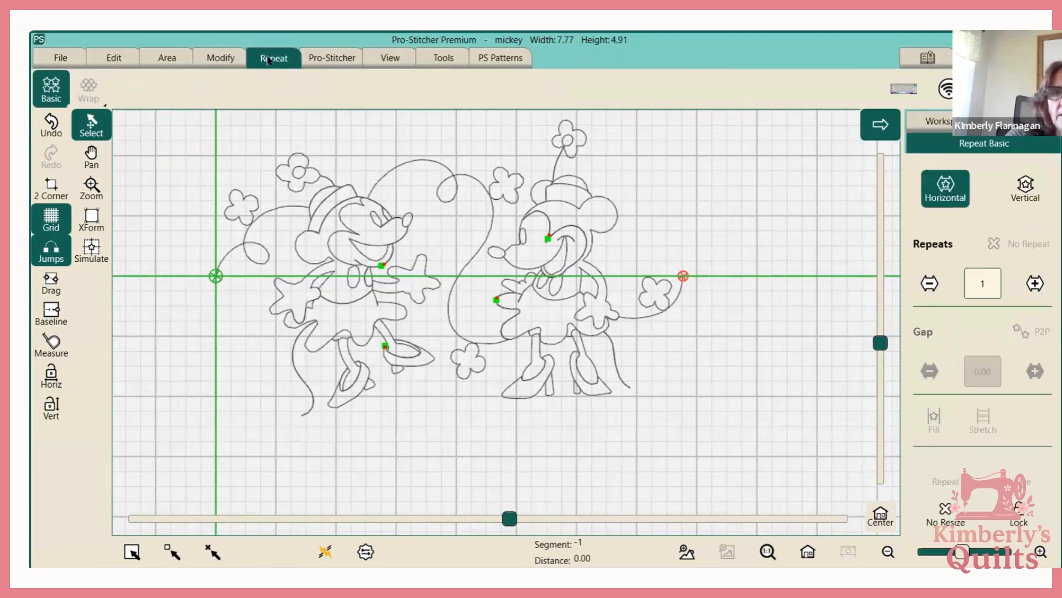
{"action": "left_click", "coordinate": [1035, 284]}
{"action": "left_click", "coordinate": [1035, 284]}
{"action": "left_click", "coordinate": [1035, 284]}
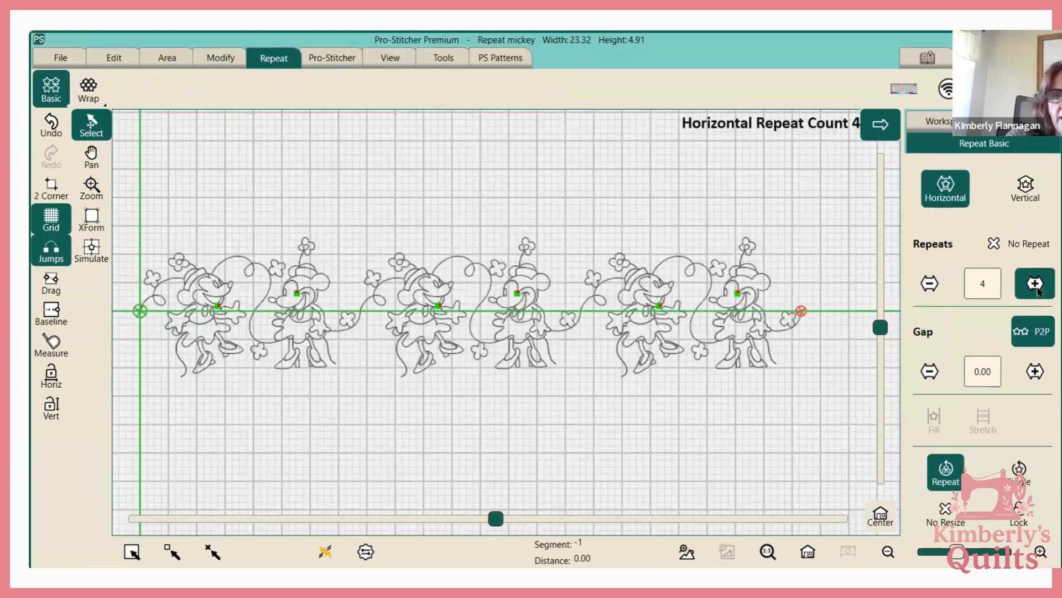
{"action": "left_click", "coordinate": [1035, 284]}
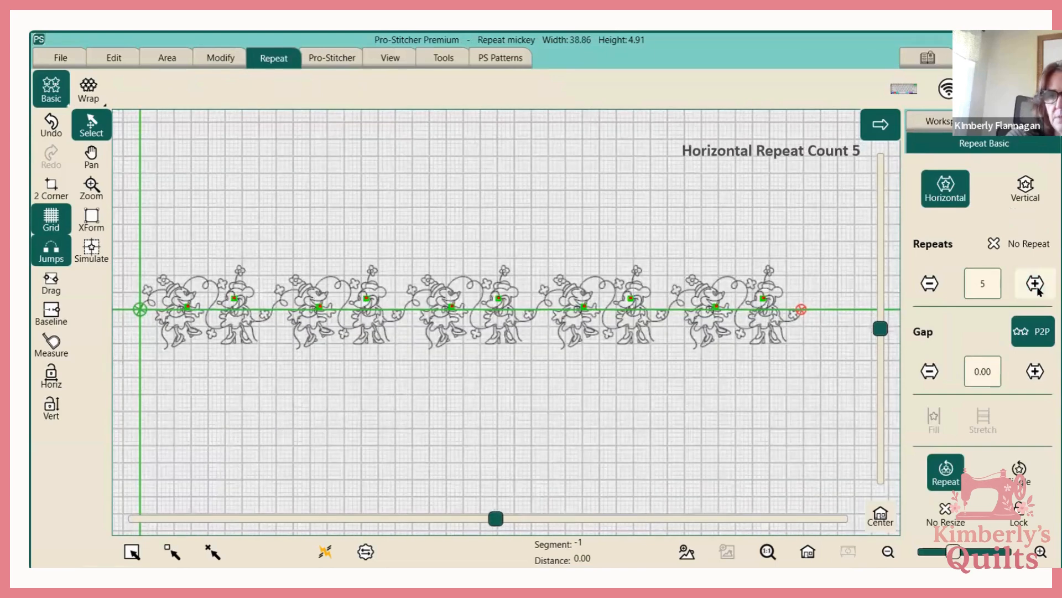
{"action": "left_click", "coordinate": [1023, 194]}
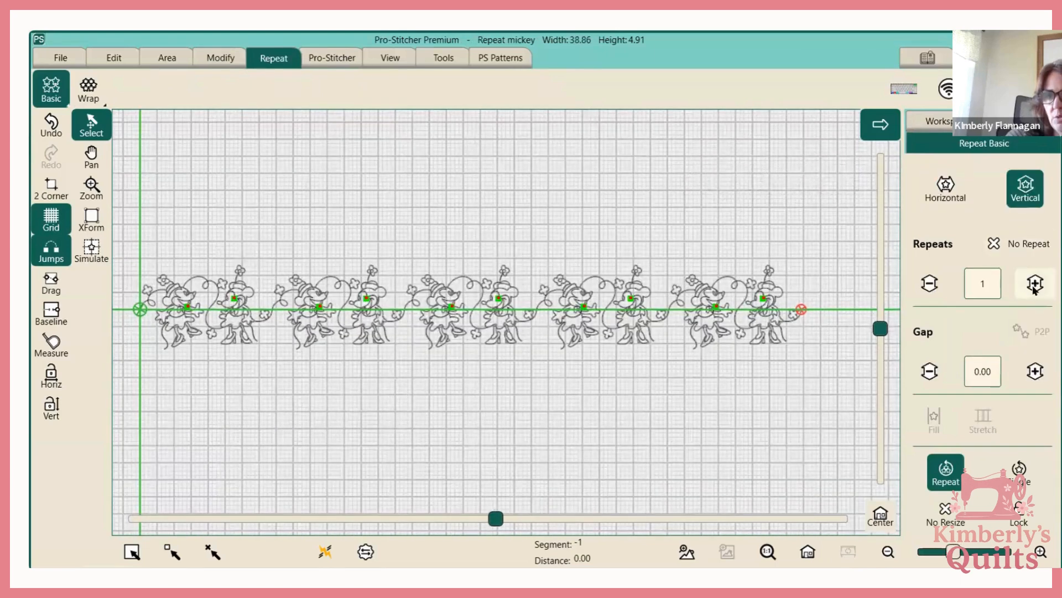
{"action": "left_click", "coordinate": [1035, 284]}
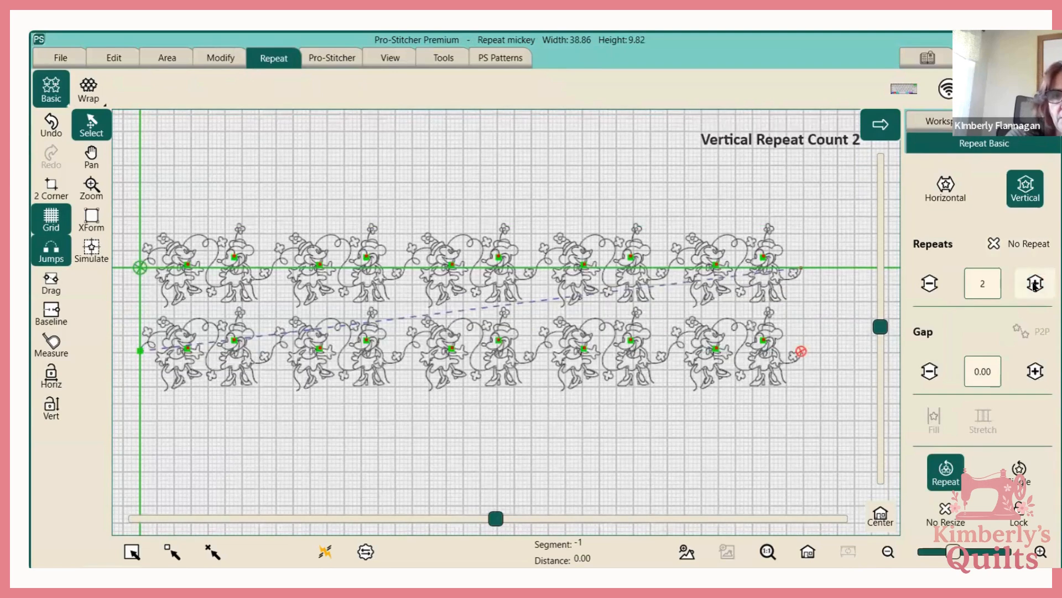
Wrap the second row horizontally by half a pattern so that it is staggered against the first
{"action": "left_click", "coordinate": [88, 88]}
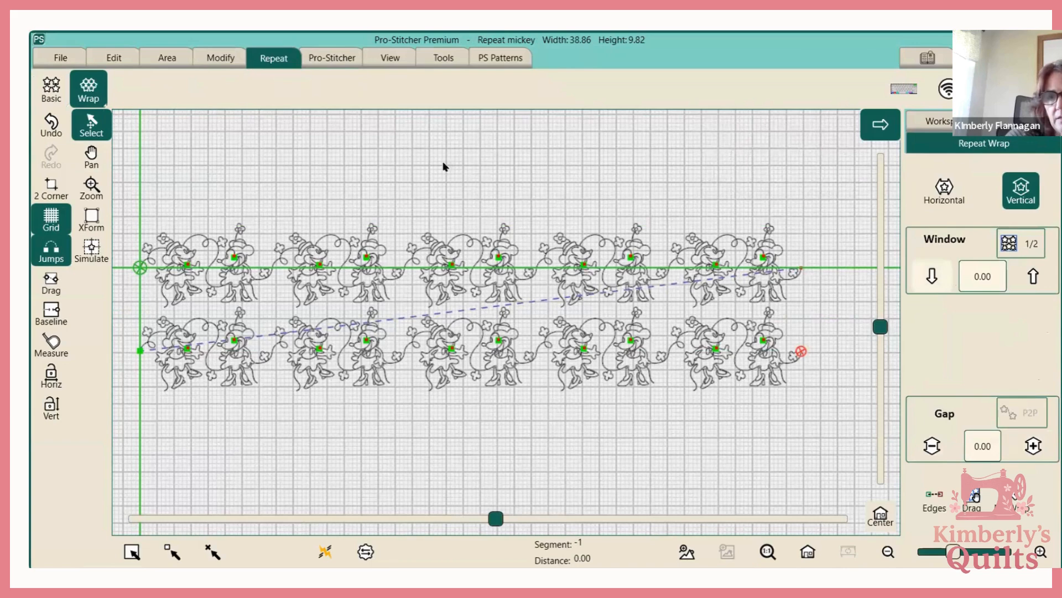
{"action": "left_click", "coordinate": [939, 195]}
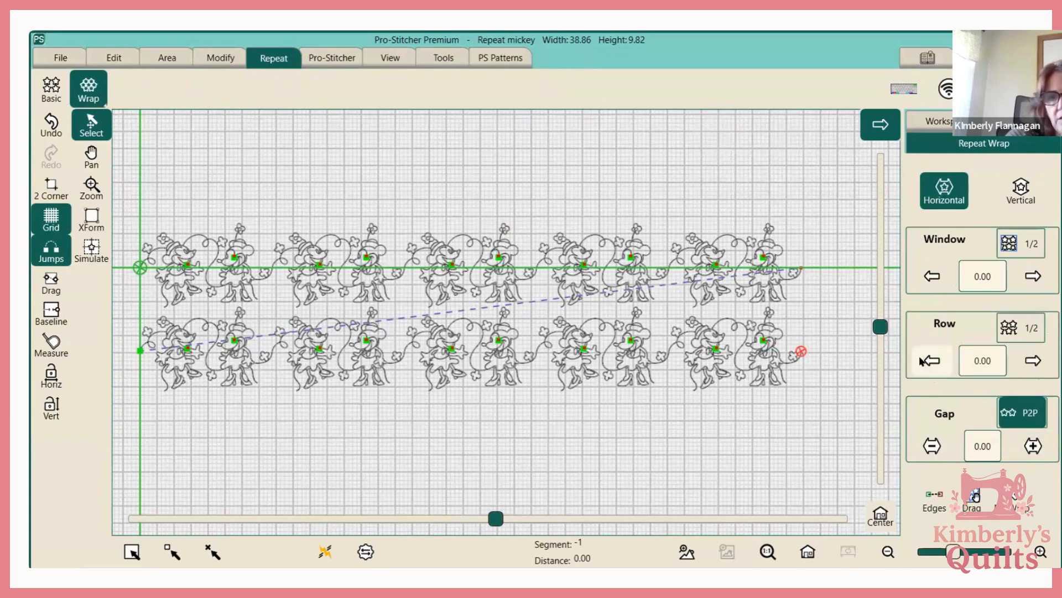
{"action": "left_click", "coordinate": [922, 361]}
{"action": "left_click", "coordinate": [922, 360]}
{"action": "left_click", "coordinate": [1028, 328]}
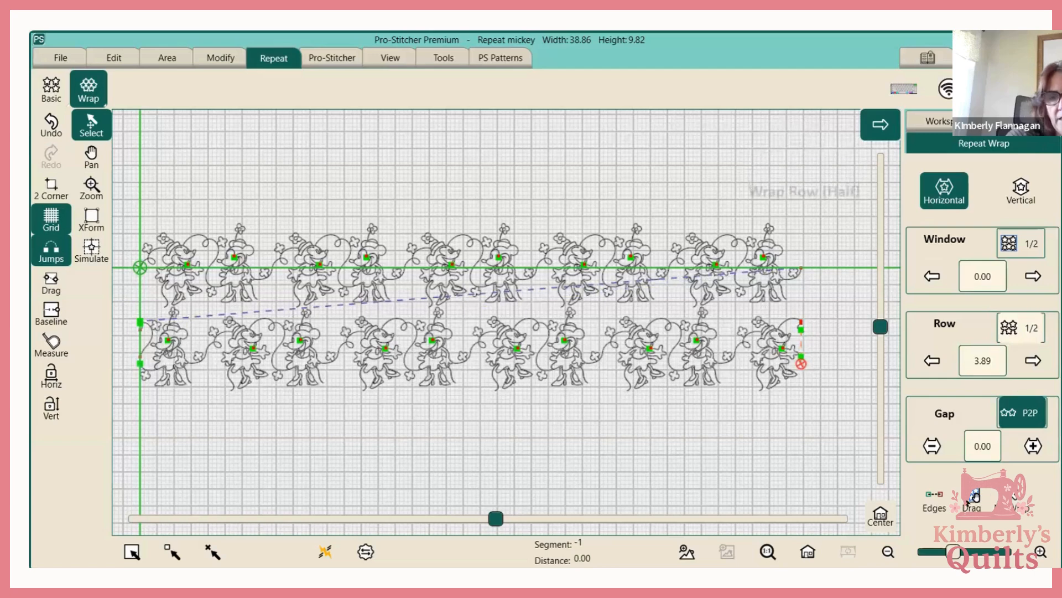
Fine-tune the horizontal row wrap offset to 4.14
{"action": "left_click", "coordinate": [932, 360]}
{"action": "left_click", "coordinate": [1030, 361]}
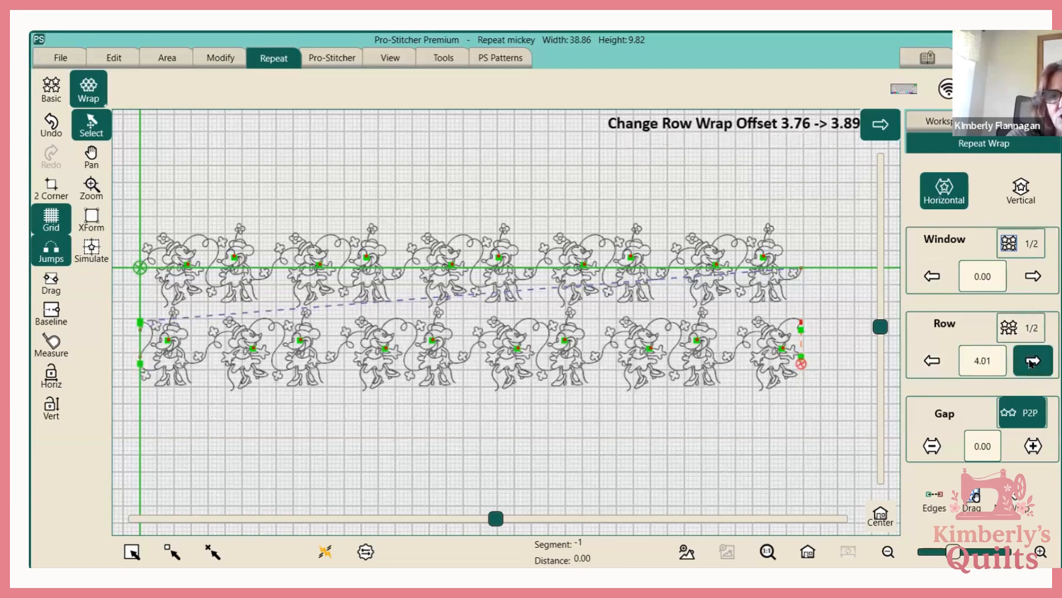
{"action": "left_click", "coordinate": [1030, 362]}
{"action": "left_click", "coordinate": [1032, 362]}
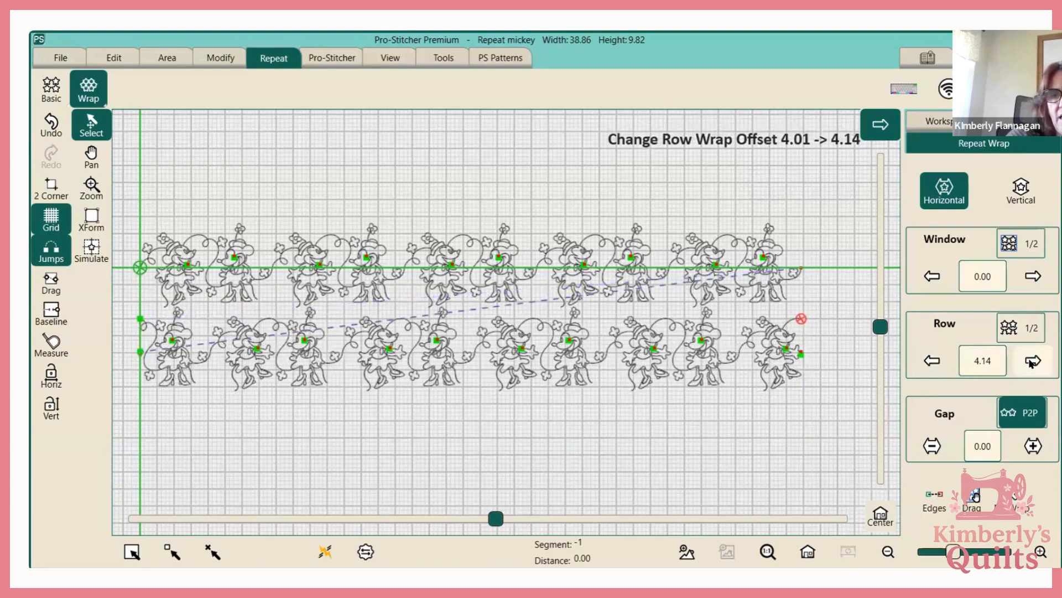